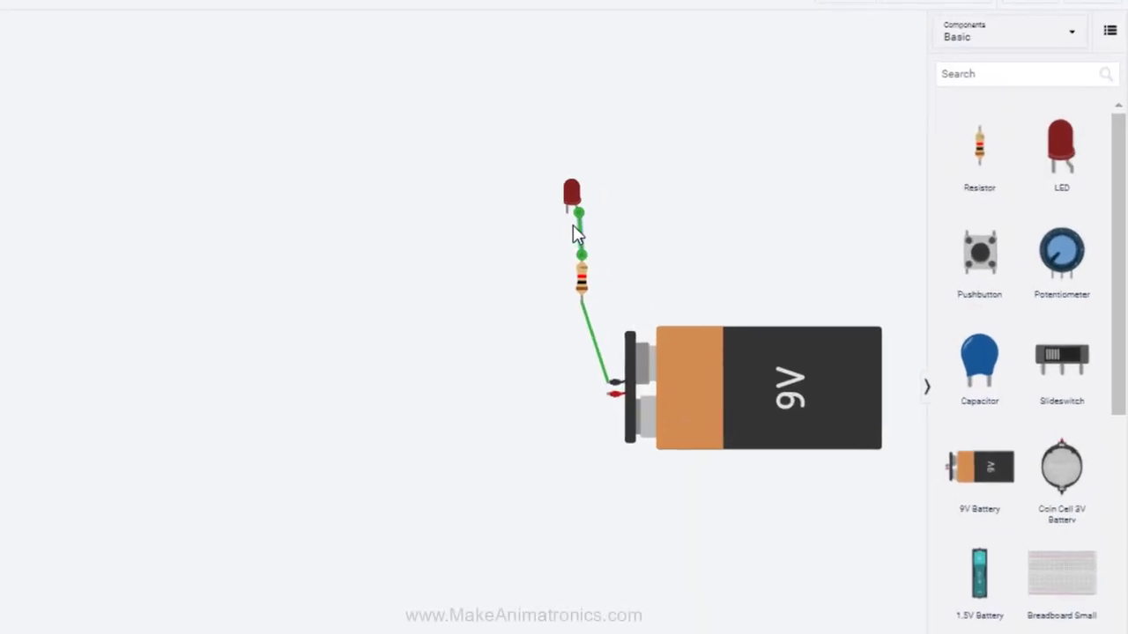
# Step: Delete the wire between the LED's anode and the resistor, and redraw it between the same two terminals
pyautogui.press('Delete')
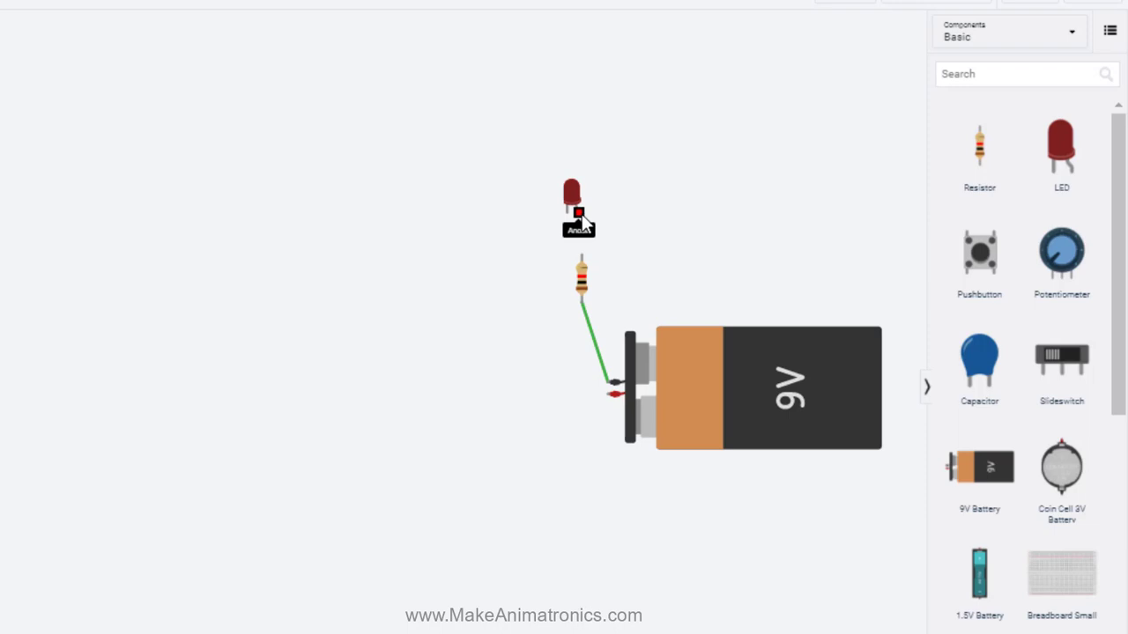
pyautogui.click(581, 256)
pyautogui.click(578, 213)
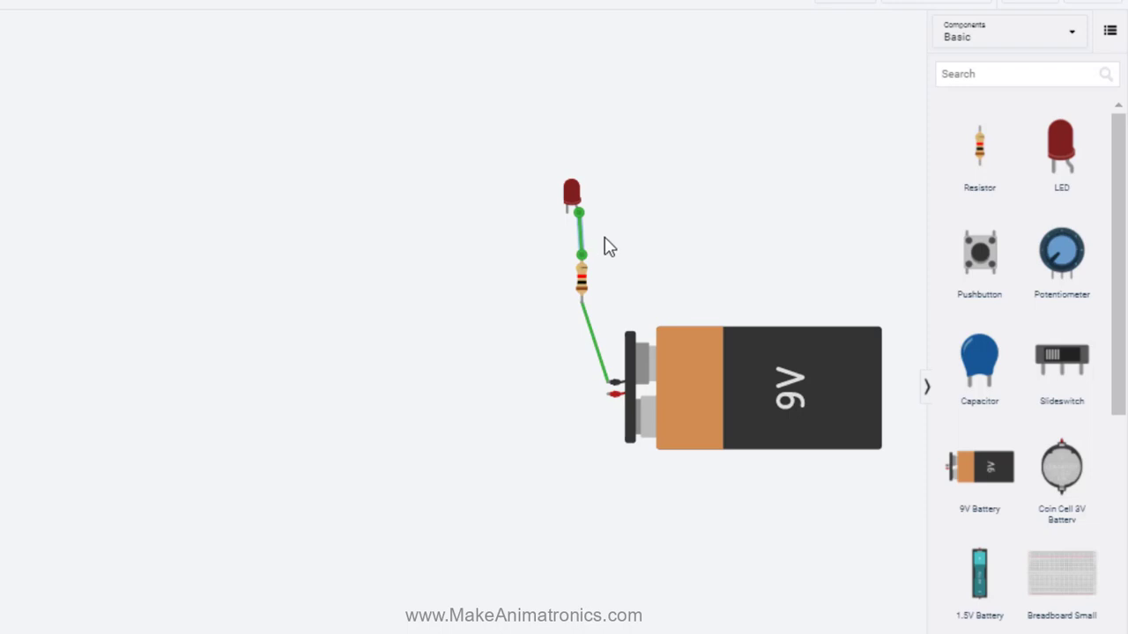
# Step: Wire the LED's cathode to the battery's positive terminal with one corner bend, and test the circuit in a simulation run
pyautogui.click(565, 215)
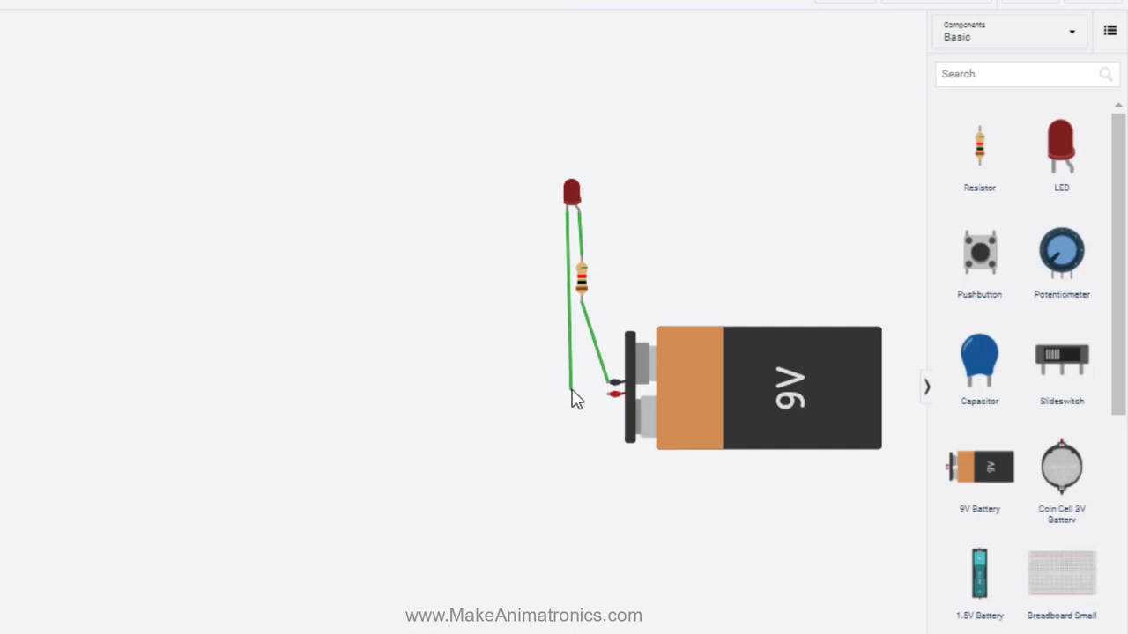
pyautogui.click(571, 390)
pyautogui.click(609, 393)
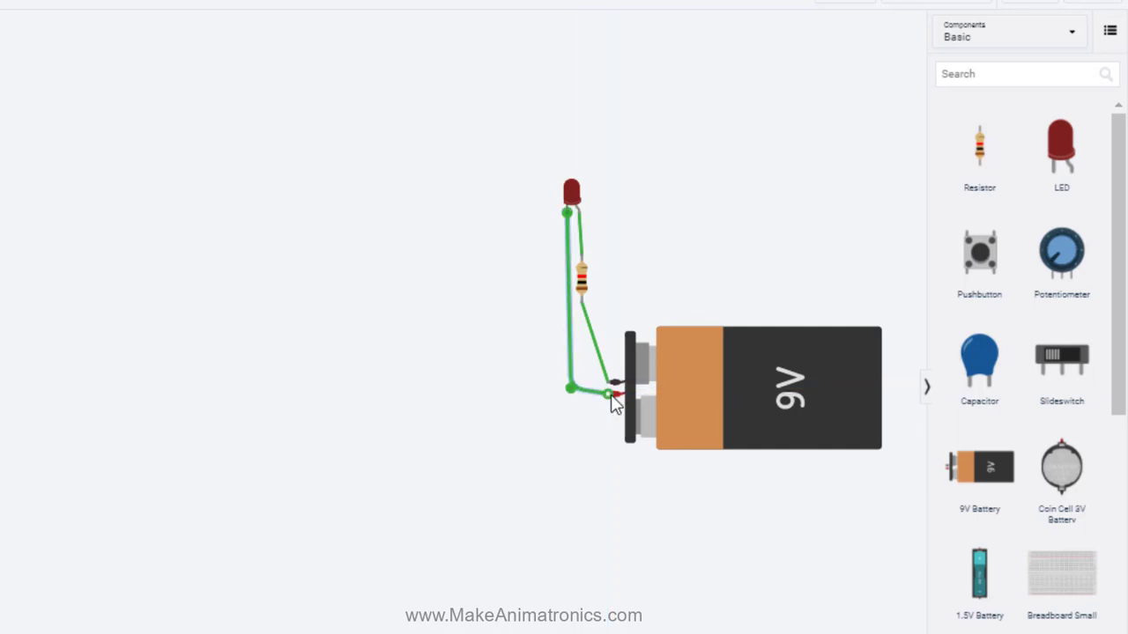
pyautogui.moveTo(570, 388); pyautogui.dragTo(571, 394)
pyautogui.click(533, 367)
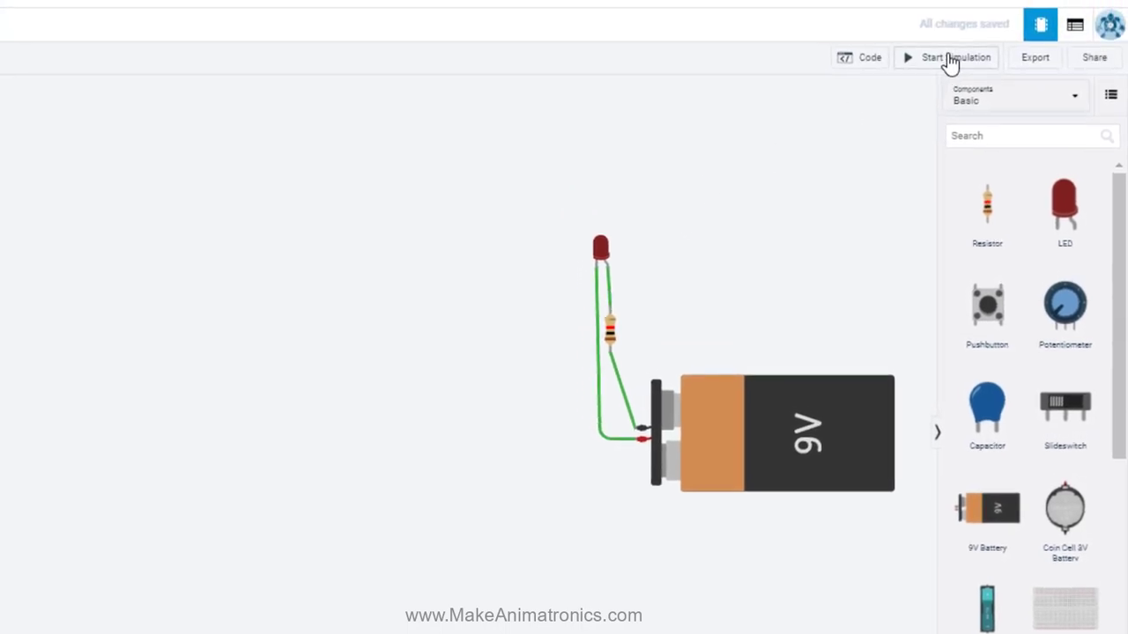
pyautogui.click(950, 60)
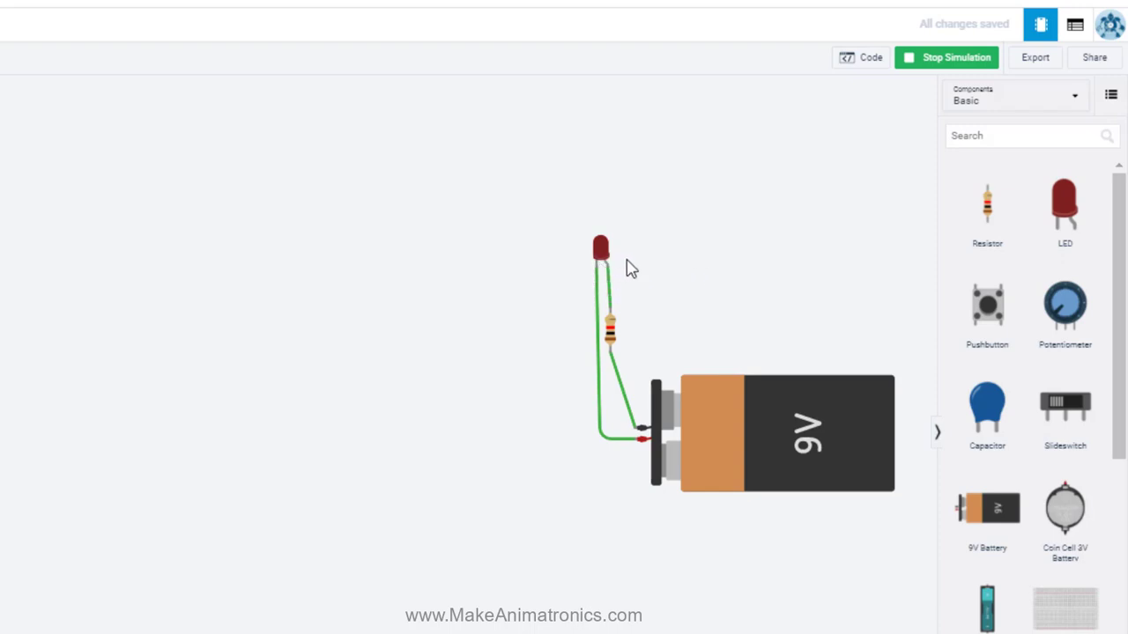
pyautogui.click(928, 60)
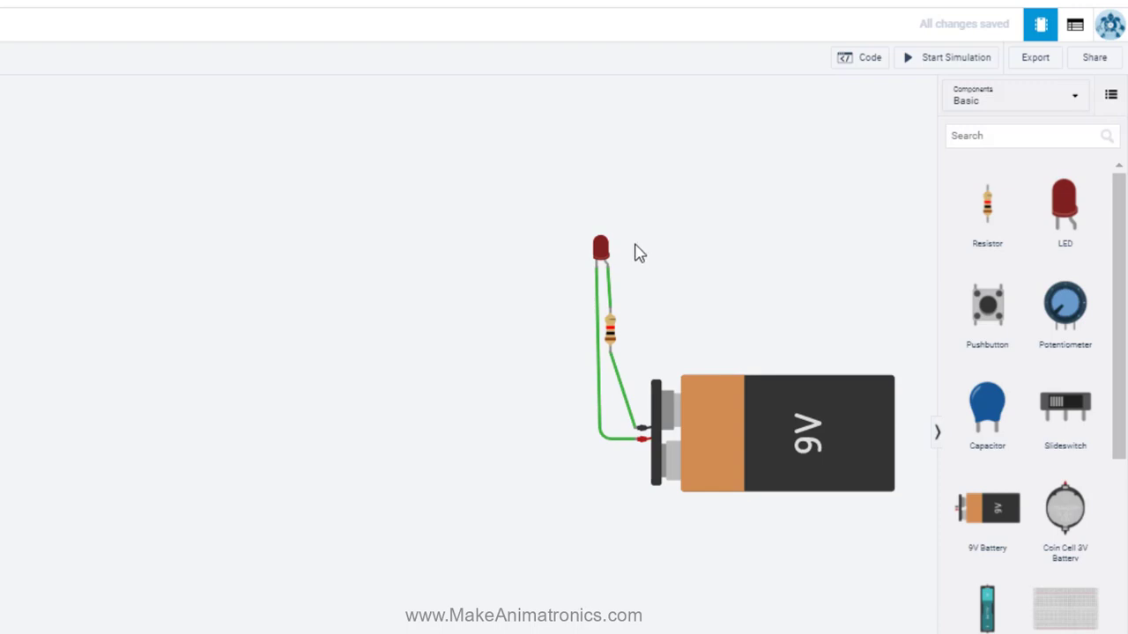
# Step: Delete the LED-to-resistor wire and move the battery-positive wire's LED end from the cathode to the anode, bending it around the resistor
pyautogui.click(613, 292)
pyautogui.press('Delete')
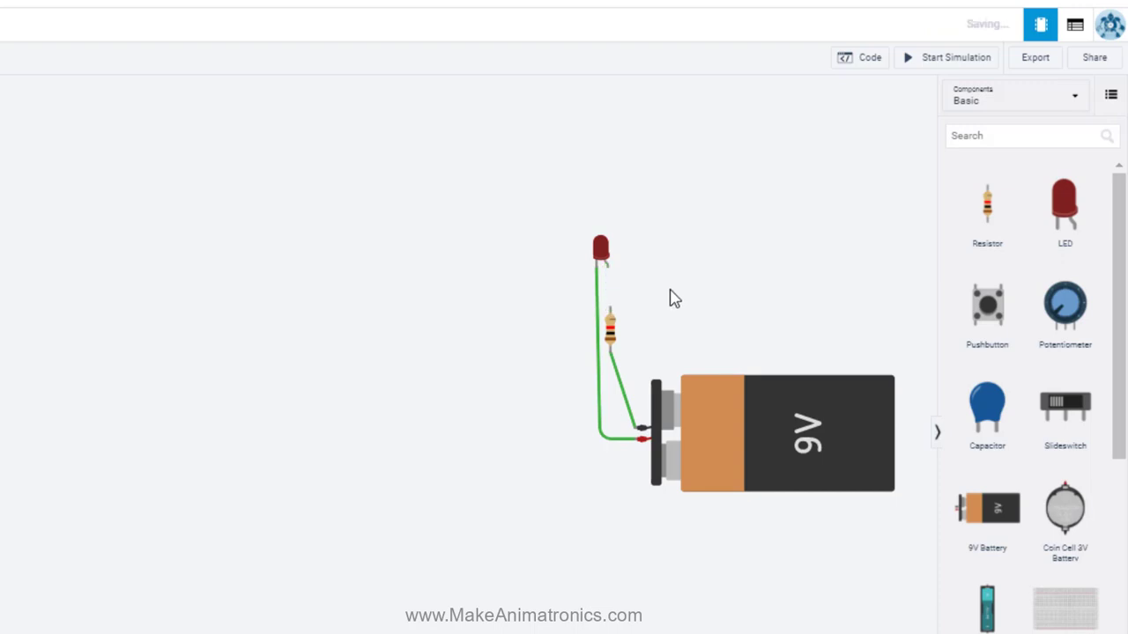
pyautogui.click(599, 296)
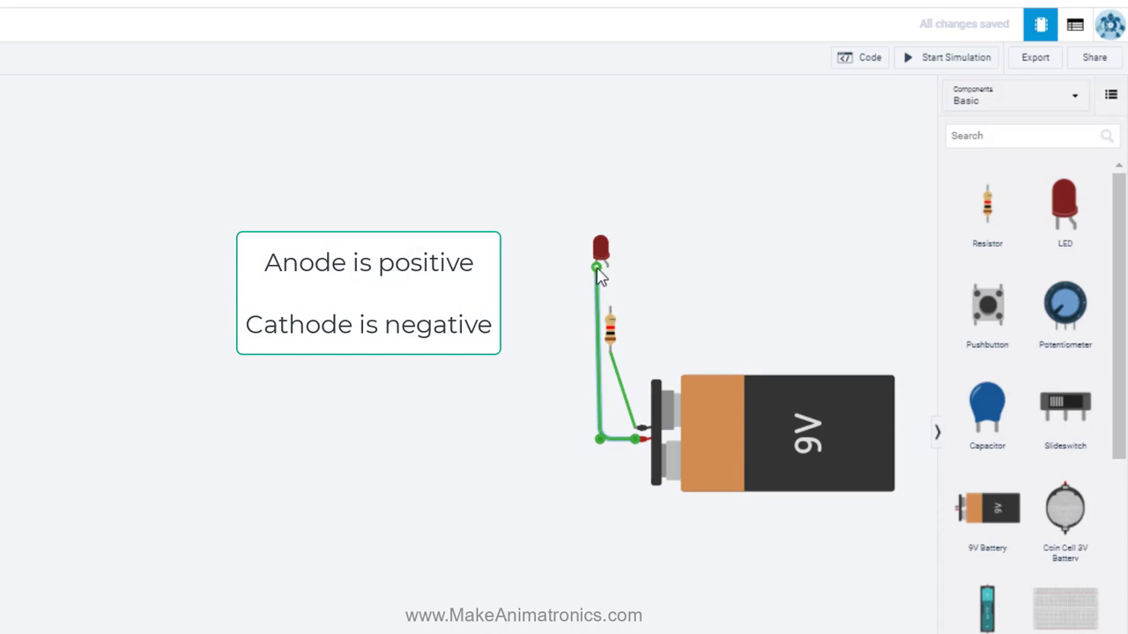
pyautogui.moveTo(596, 268); pyautogui.dragTo(607, 266)
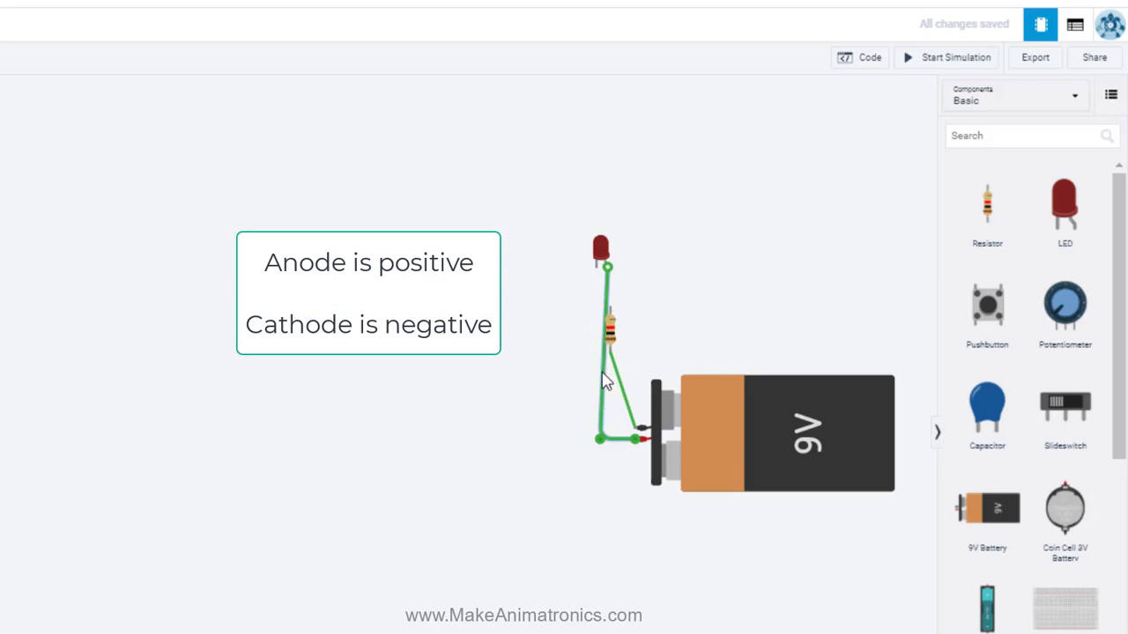
pyautogui.moveTo(602, 379); pyautogui.dragTo(593, 305)
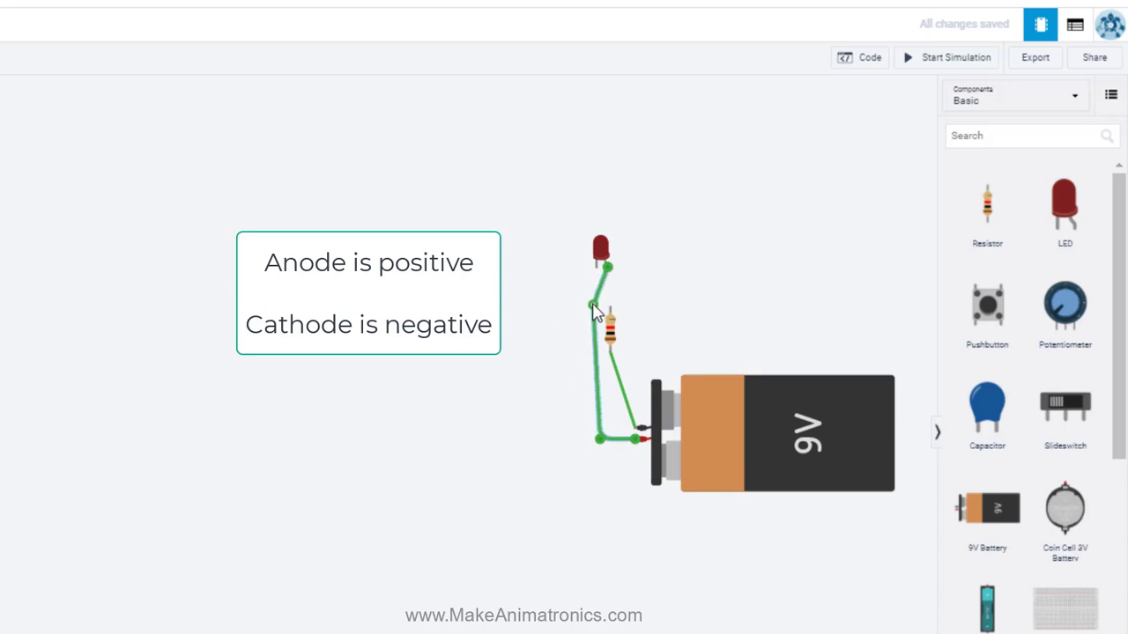
pyautogui.moveTo(593, 305); pyautogui.dragTo(593, 305)
# Step: Wire the resistor's upper terminal to the LED's cathode with bends above the resistor, and test the circuit in a simulation run
pyautogui.click(609, 310)
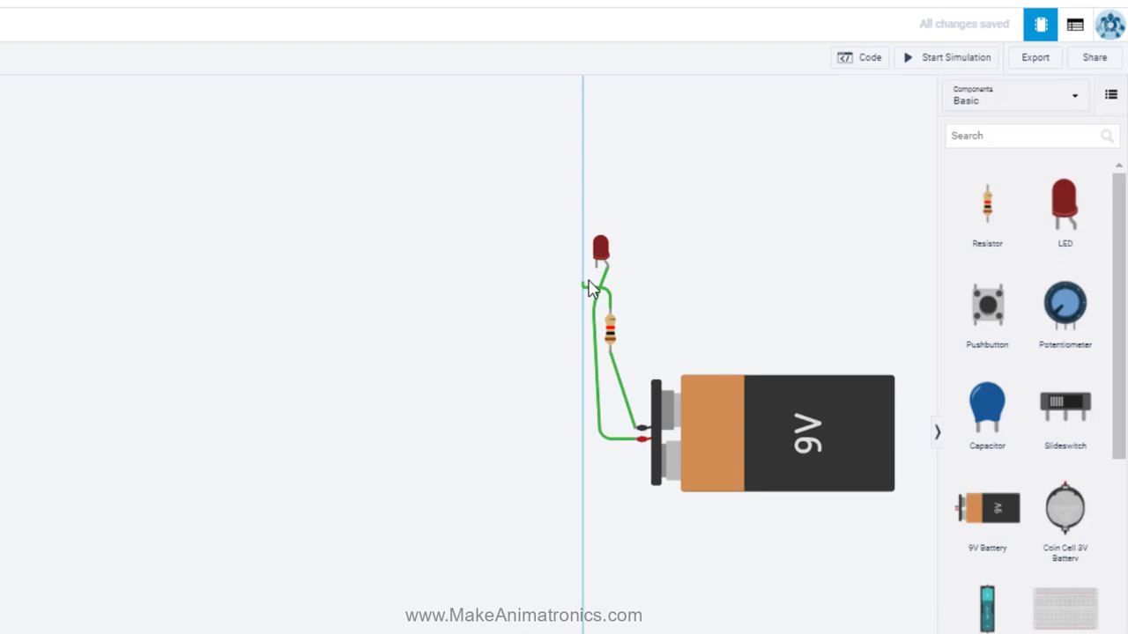
pyautogui.click(597, 268)
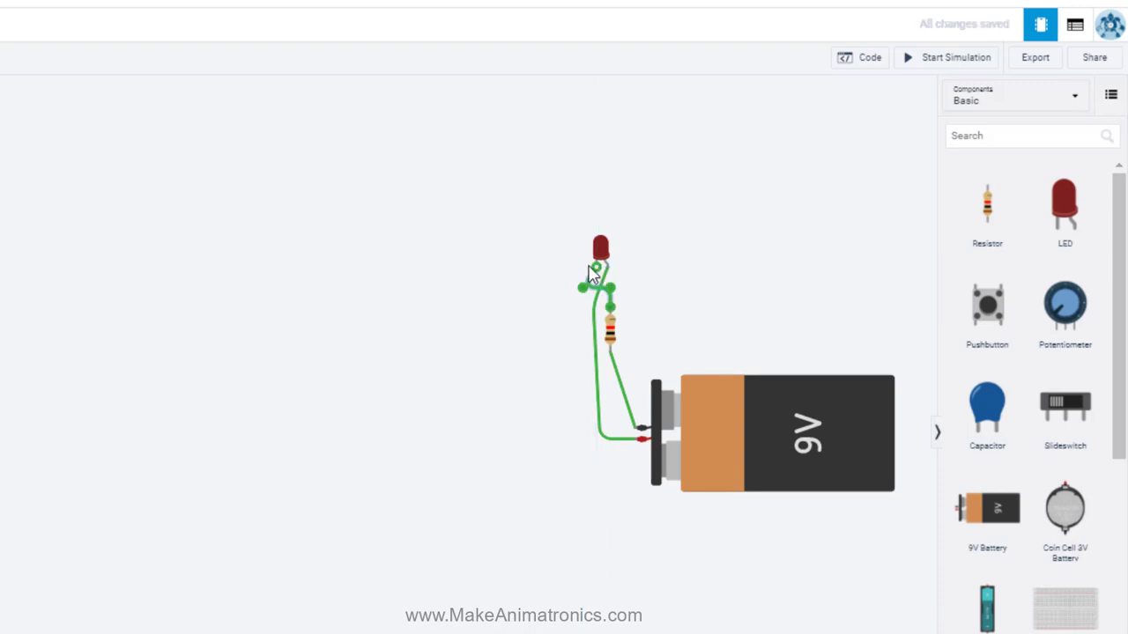
pyautogui.click(547, 343)
pyautogui.click(961, 60)
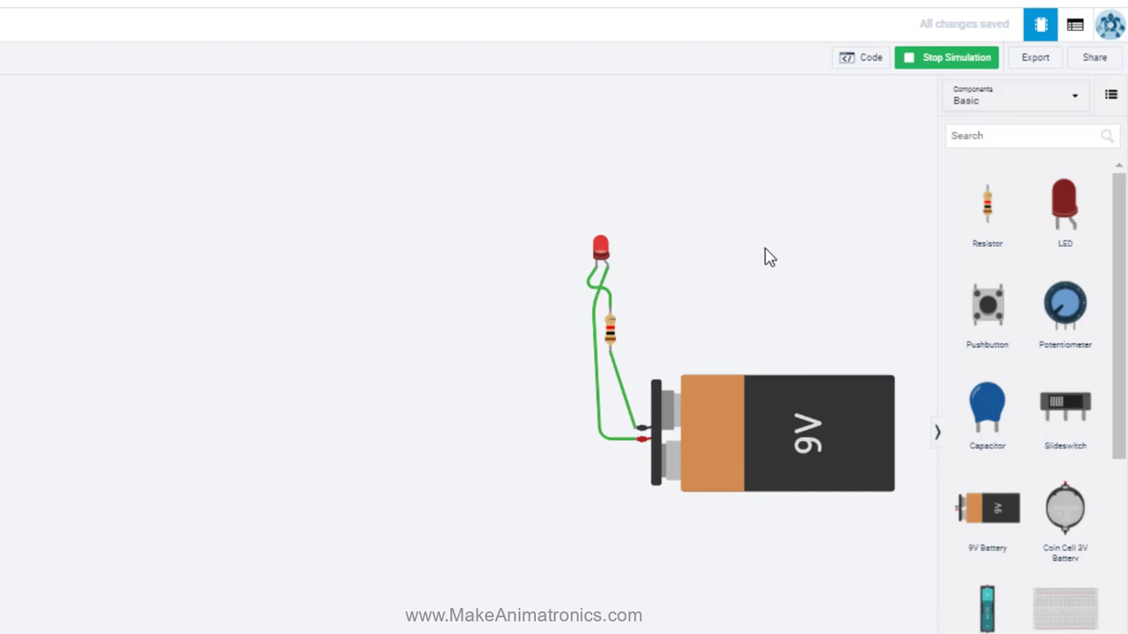
pyautogui.click(921, 64)
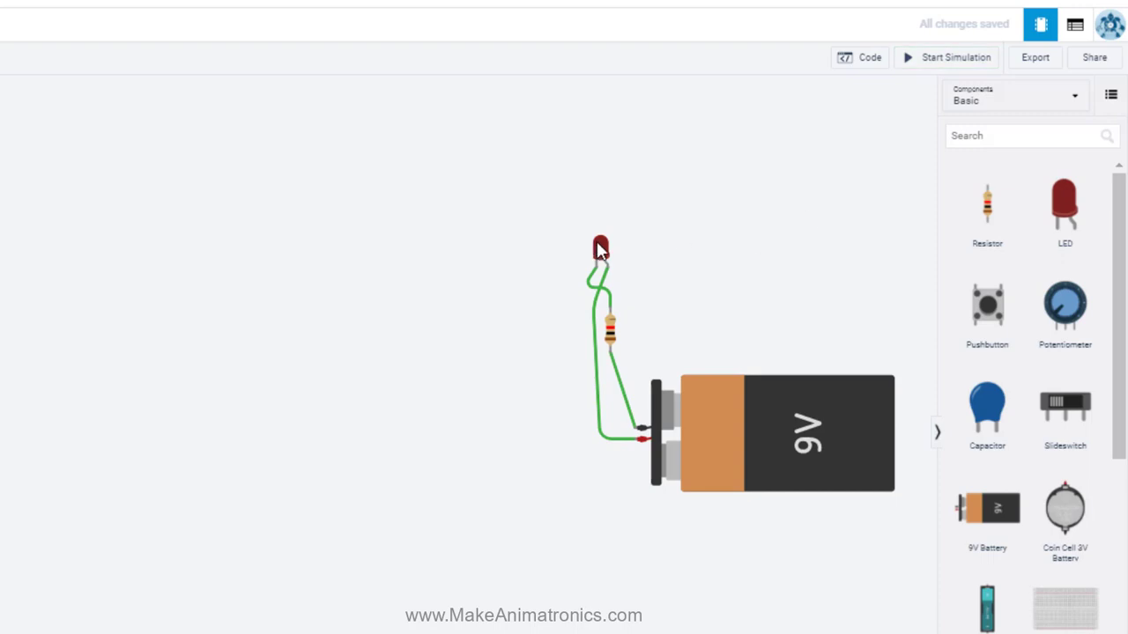
# Step: Move the LED away to the left of the resistor and rotate it until it lies horizontally with its leads pointing left
pyautogui.moveTo(600, 250); pyautogui.dragTo(520, 360)
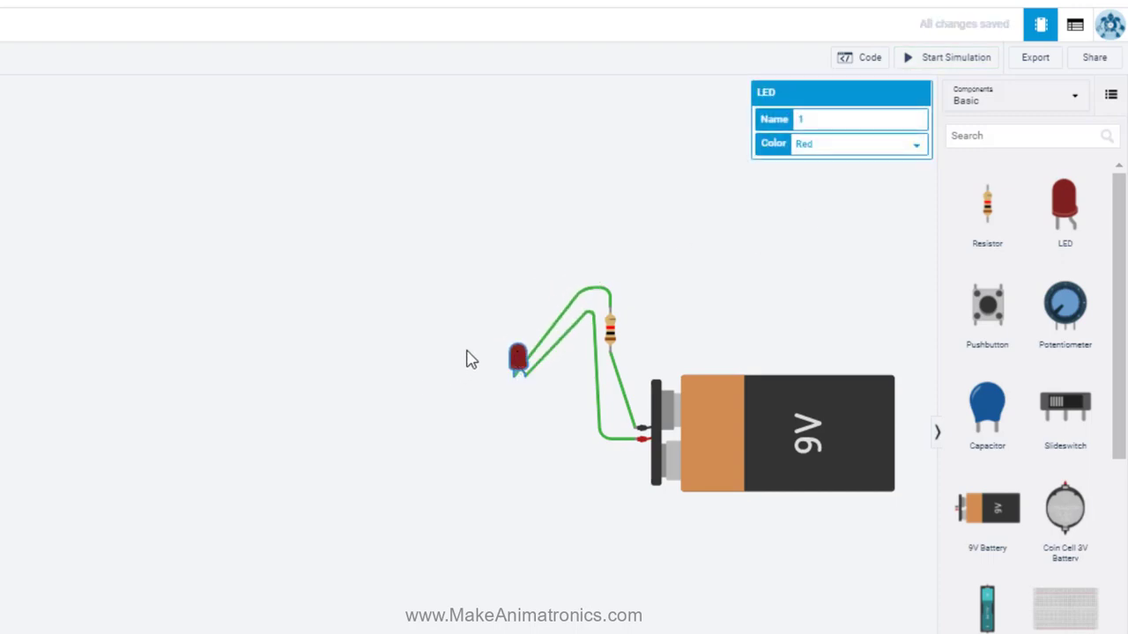
pyautogui.press('r')
pyautogui.press('r')
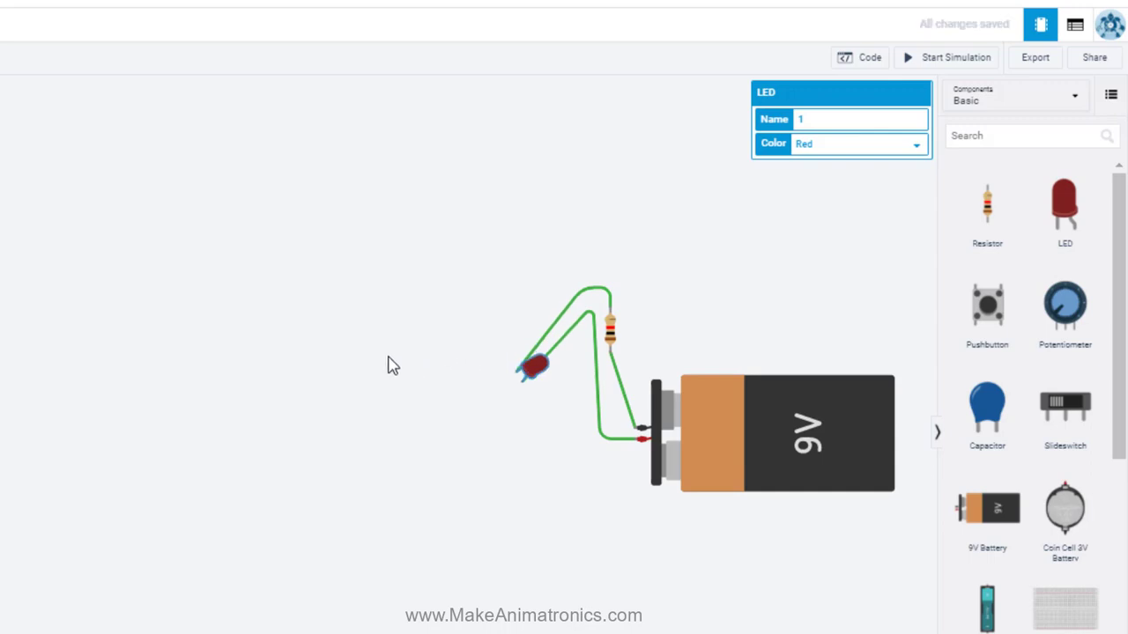
pyautogui.press('r')
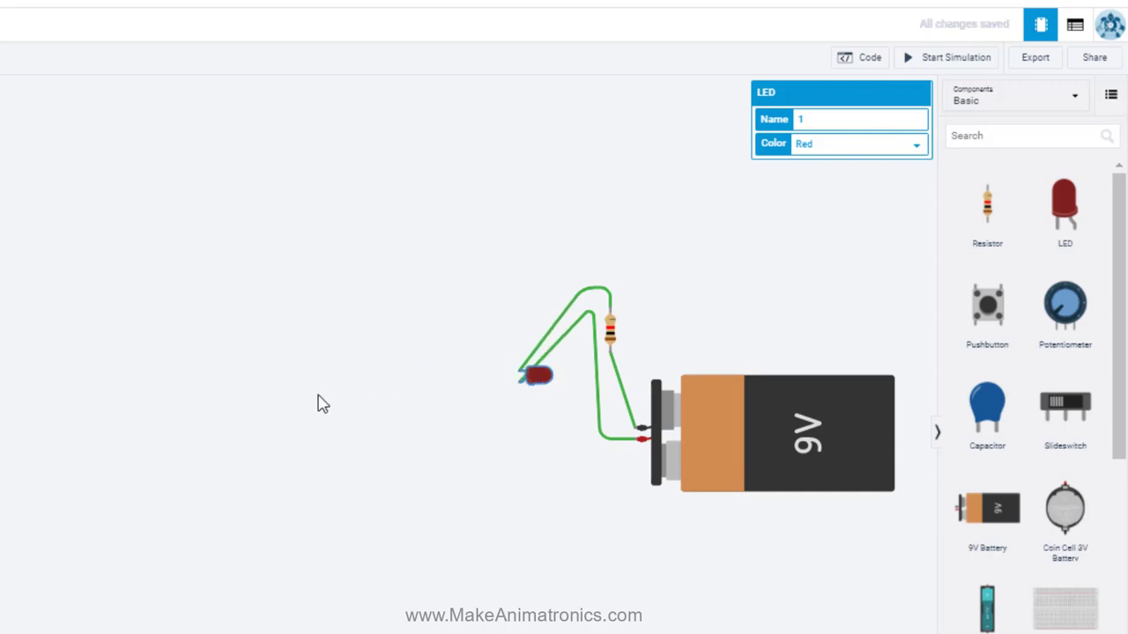
pyautogui.press('r')
pyautogui.press('r')
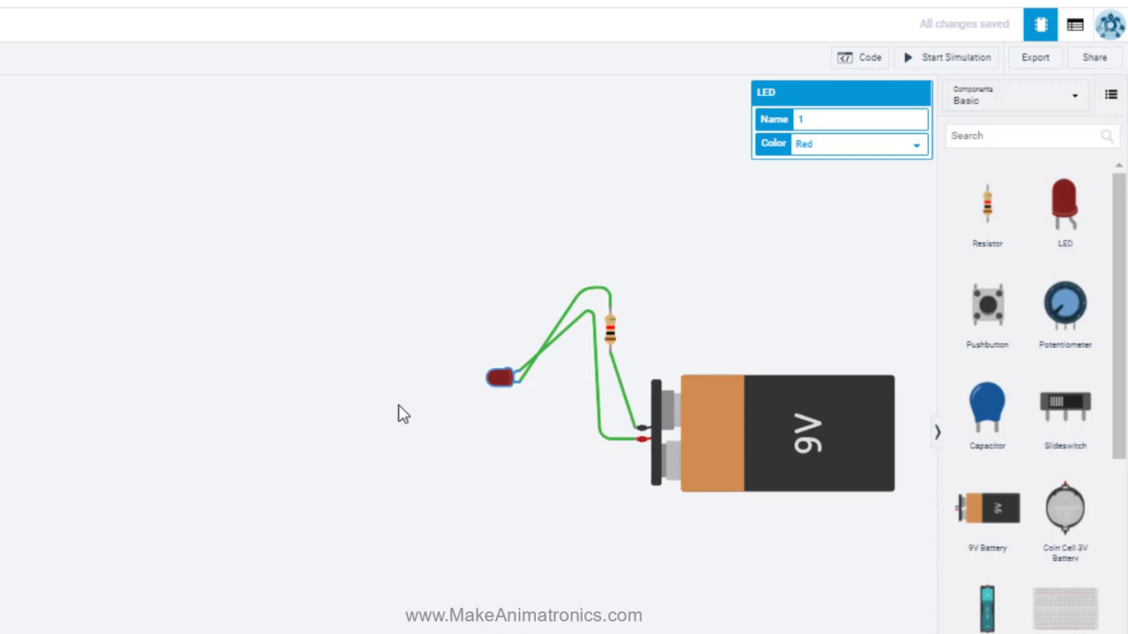
pyautogui.press('r')
pyautogui.press('r')
pyautogui.press('r')
pyautogui.press('r')
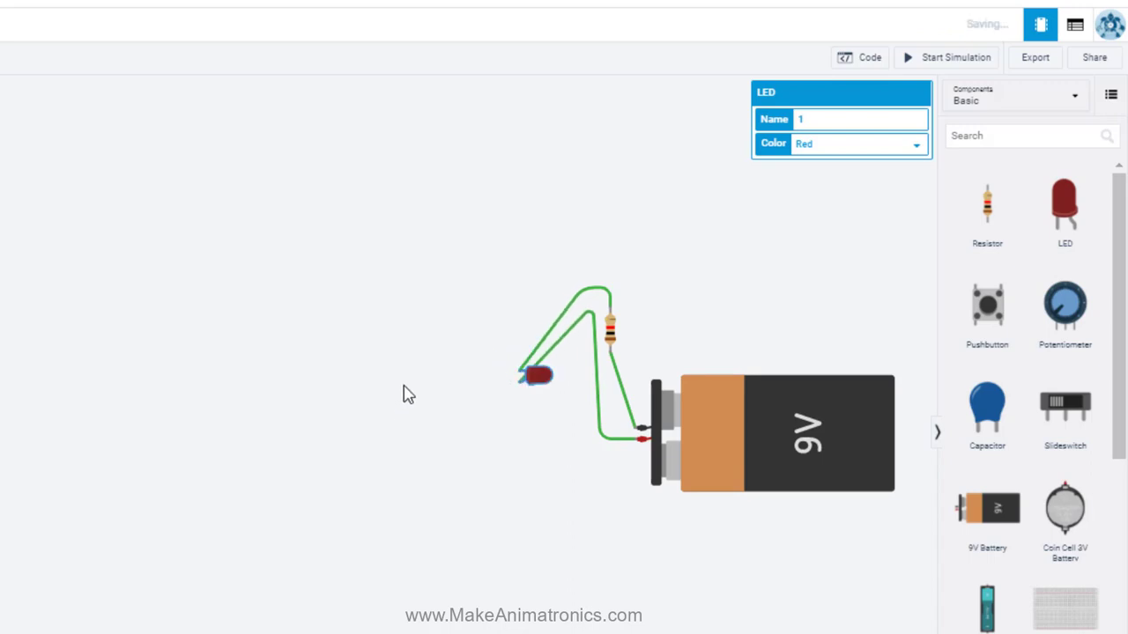
# Step: Reshape both LED wires into square-cornered routes and move the resistor directly above the battery's negative terminal
pyautogui.click(577, 333)
pyautogui.moveTo(595, 316); pyautogui.dragTo(520, 438)
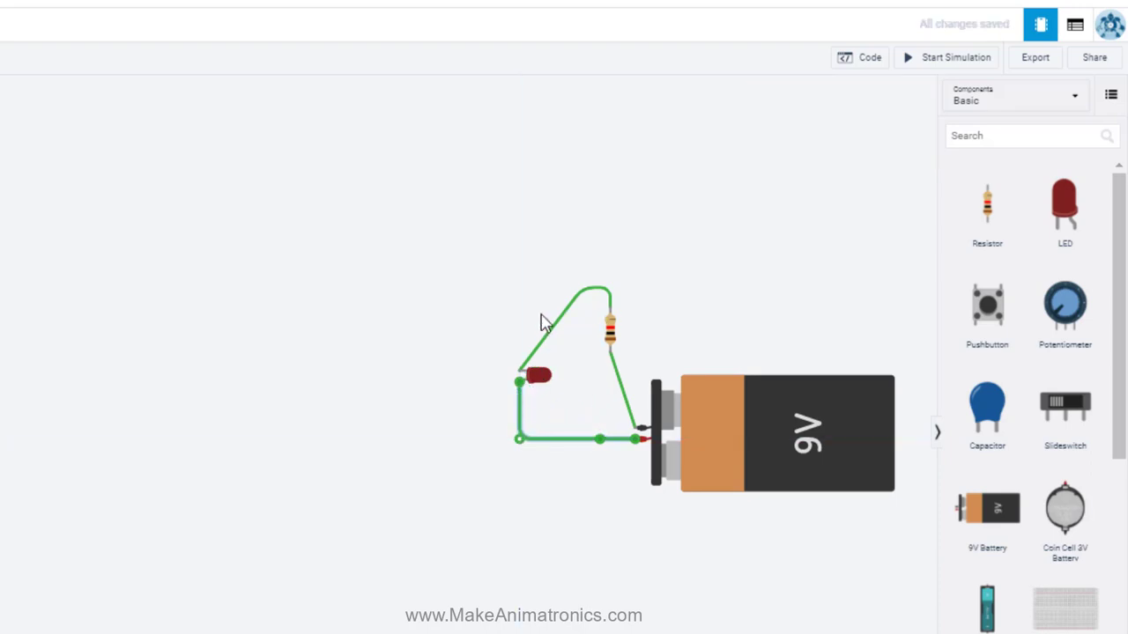
pyautogui.click(562, 328)
pyautogui.moveTo(585, 291); pyautogui.dragTo(521, 288)
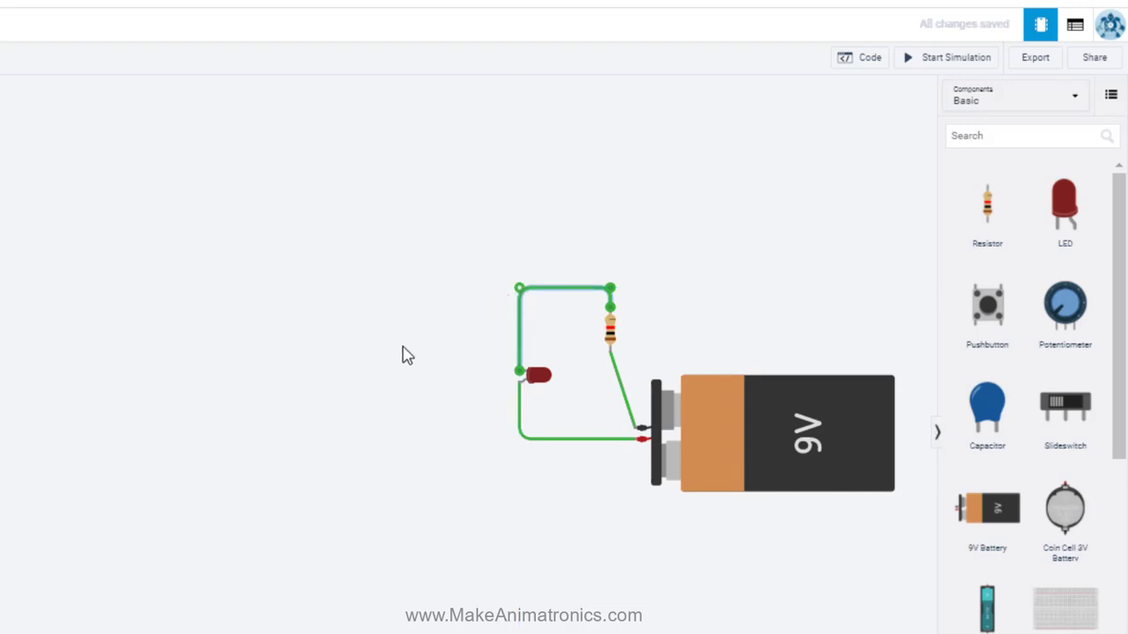
pyautogui.click(521, 506)
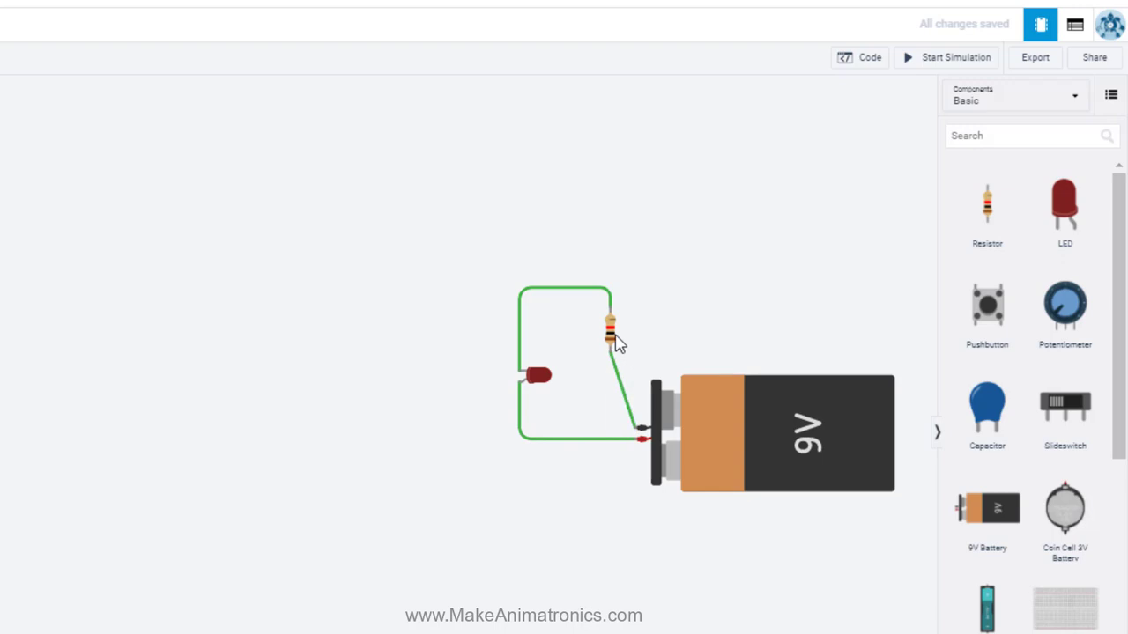
pyautogui.moveTo(618, 338); pyautogui.dragTo(632, 312)
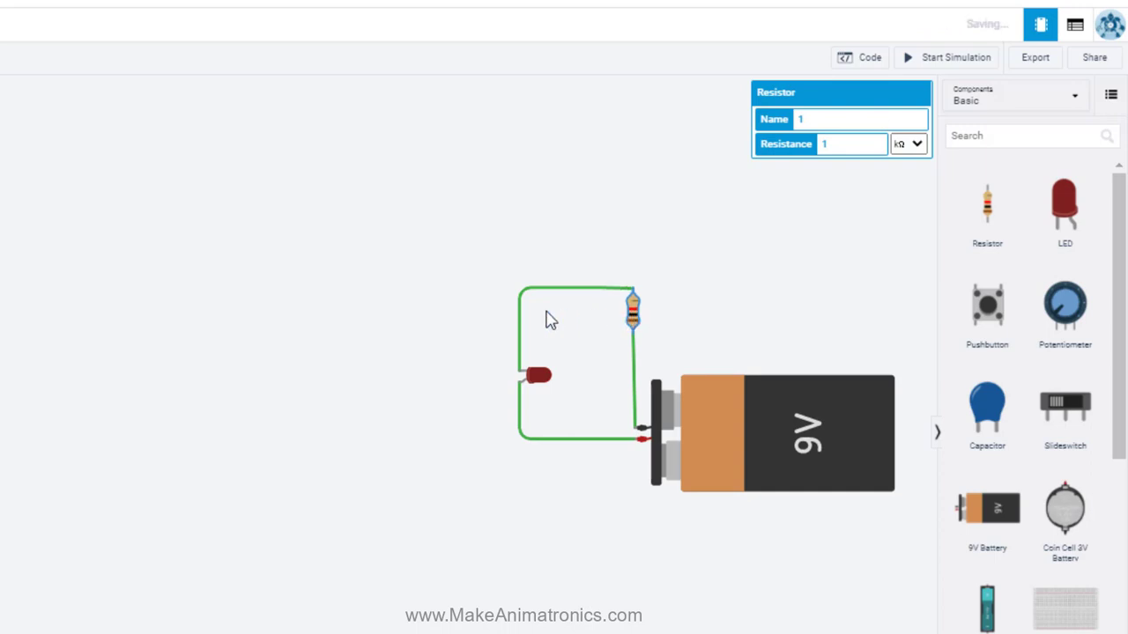
pyautogui.click(349, 355)
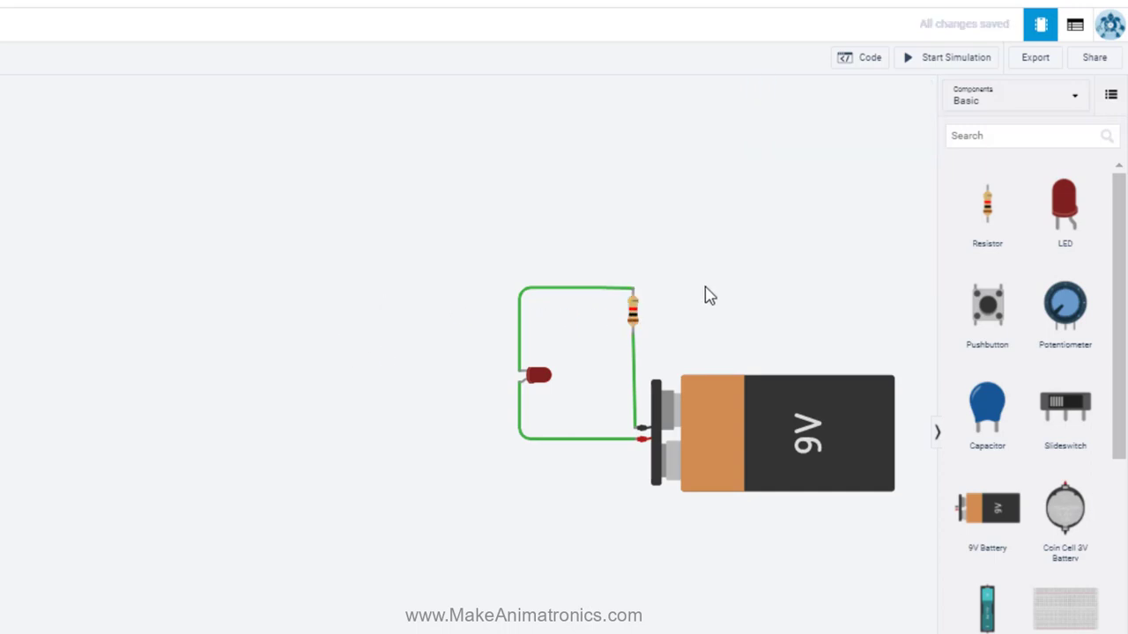
# Step: Set the colour of the wire between the resistor and the battery's negative terminal to Black
pyautogui.click(638, 367)
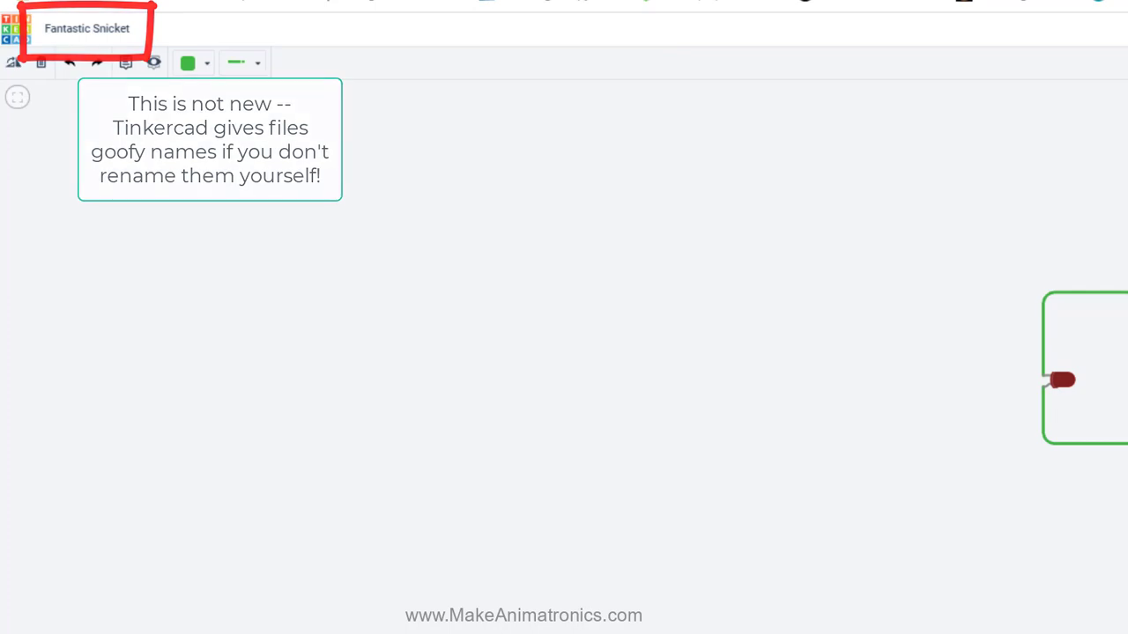
pyautogui.click(211, 66)
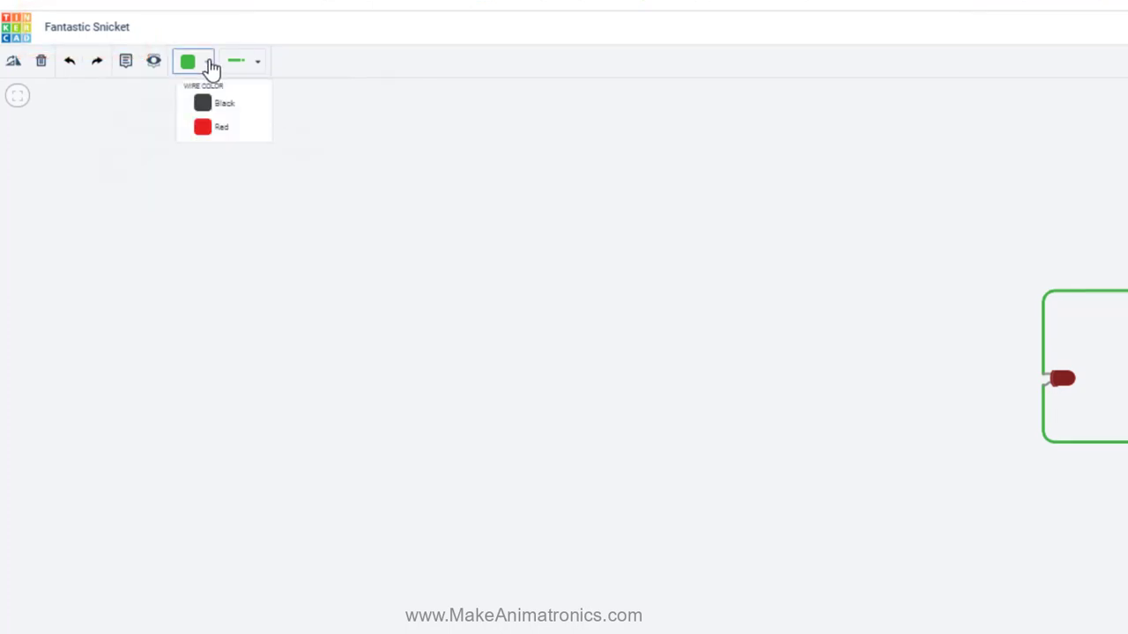
pyautogui.click(220, 111)
pyautogui.click(259, 68)
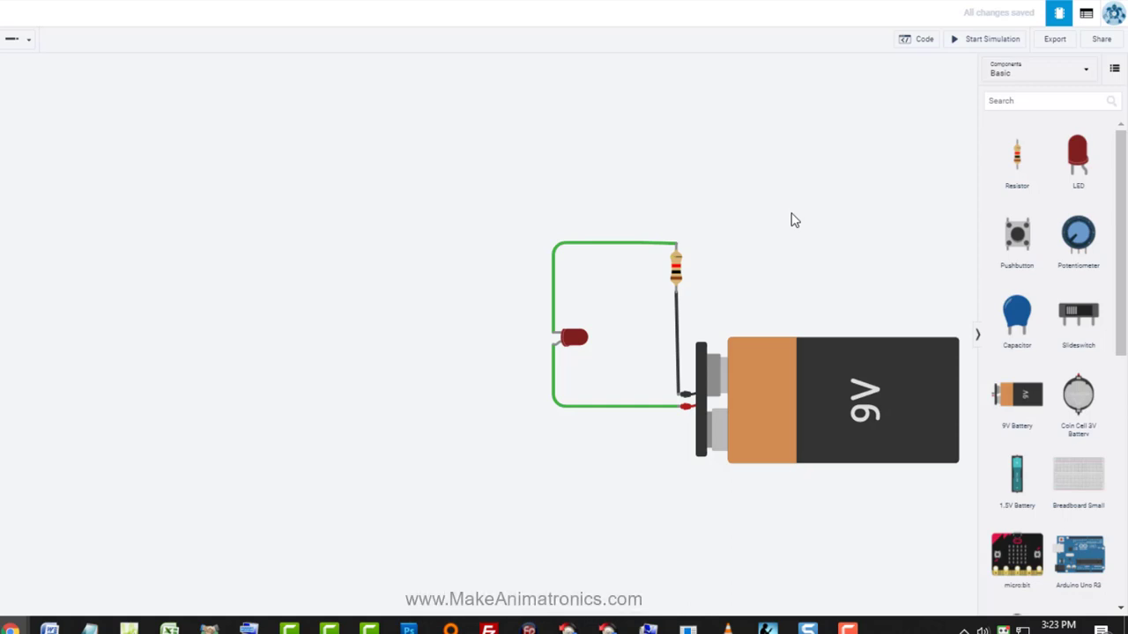
# Step: Place a multimeter above the circuit and move the upper LED wire's end from the resistor to the meter's negative probe, straightening its bend
pyautogui.moveTo(1123, 208); pyautogui.dragTo(1119, 466)
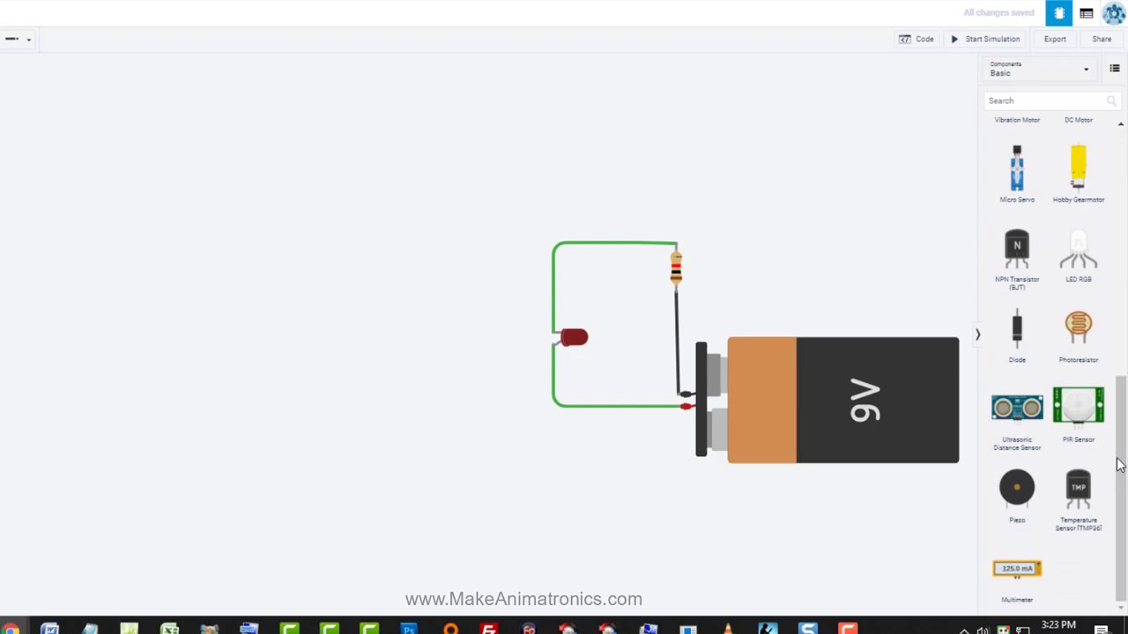
pyautogui.moveTo(1019, 575); pyautogui.dragTo(640, 133)
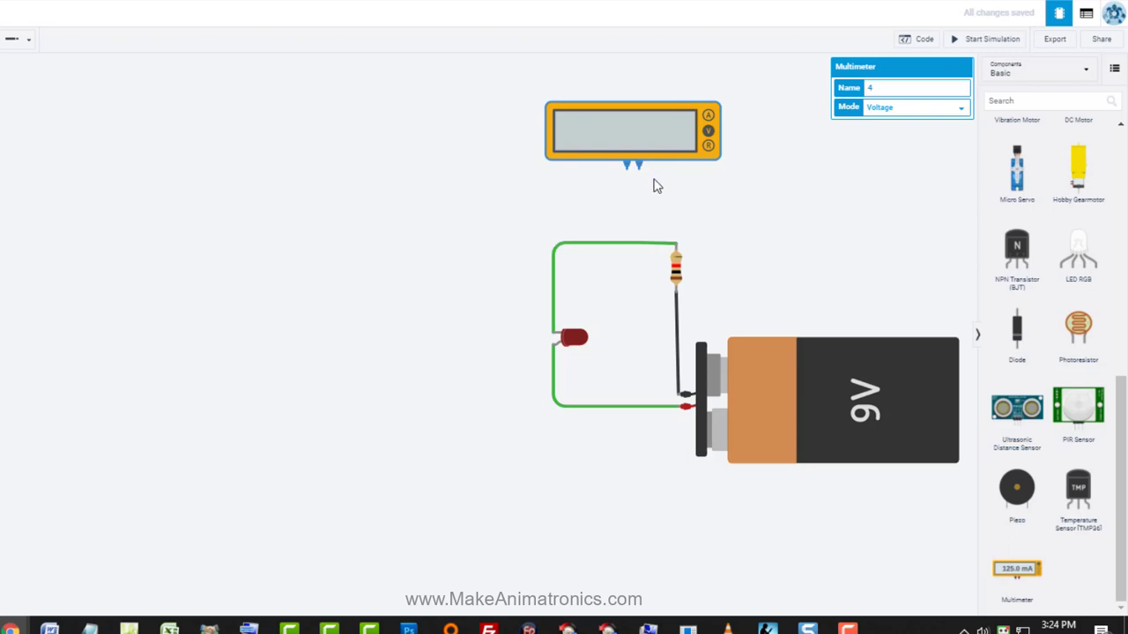
pyautogui.click(676, 250)
pyautogui.moveTo(676, 249); pyautogui.dragTo(627, 166)
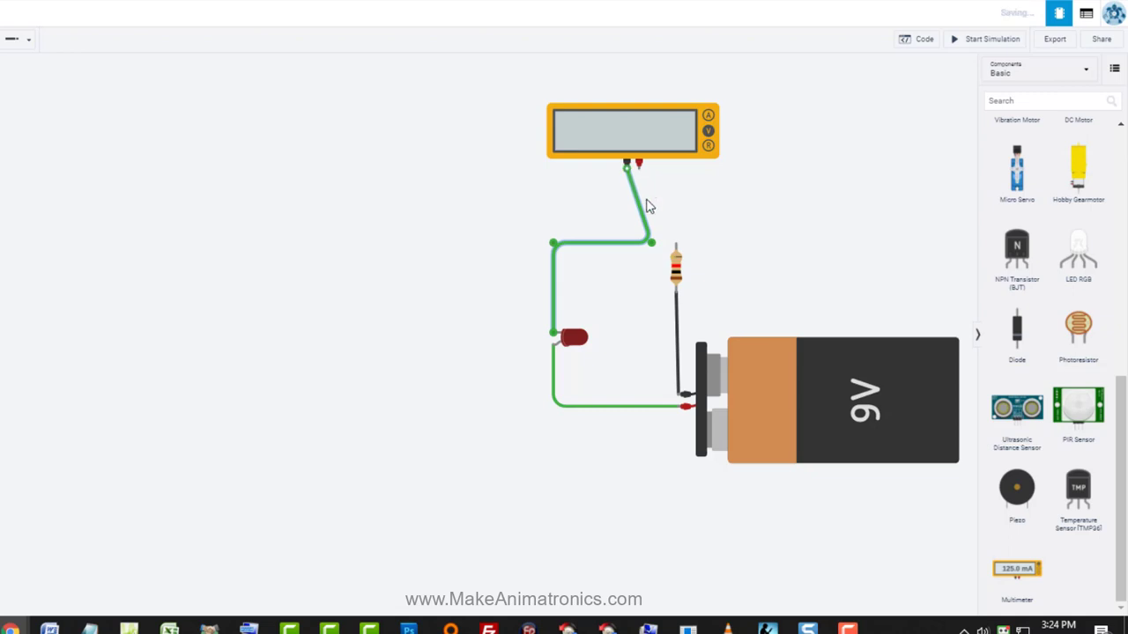
pyautogui.moveTo(649, 242); pyautogui.dragTo(635, 244)
pyautogui.click(631, 244)
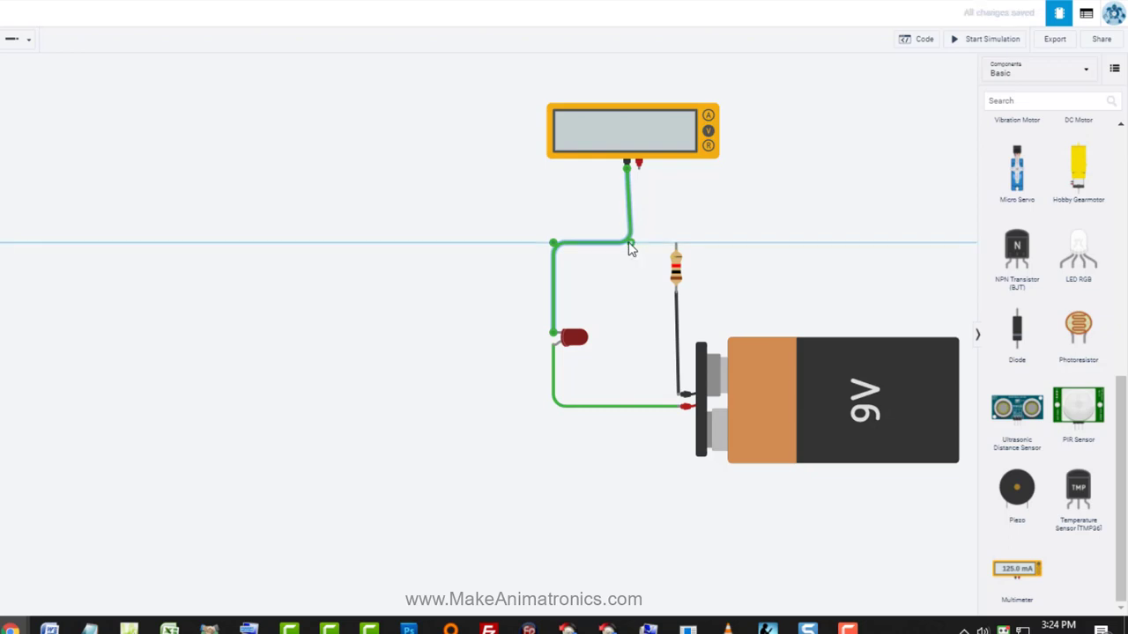
# Step: Wire the resistor's upper terminal to the multimeter's positive probe with two corner bends
pyautogui.click(676, 247)
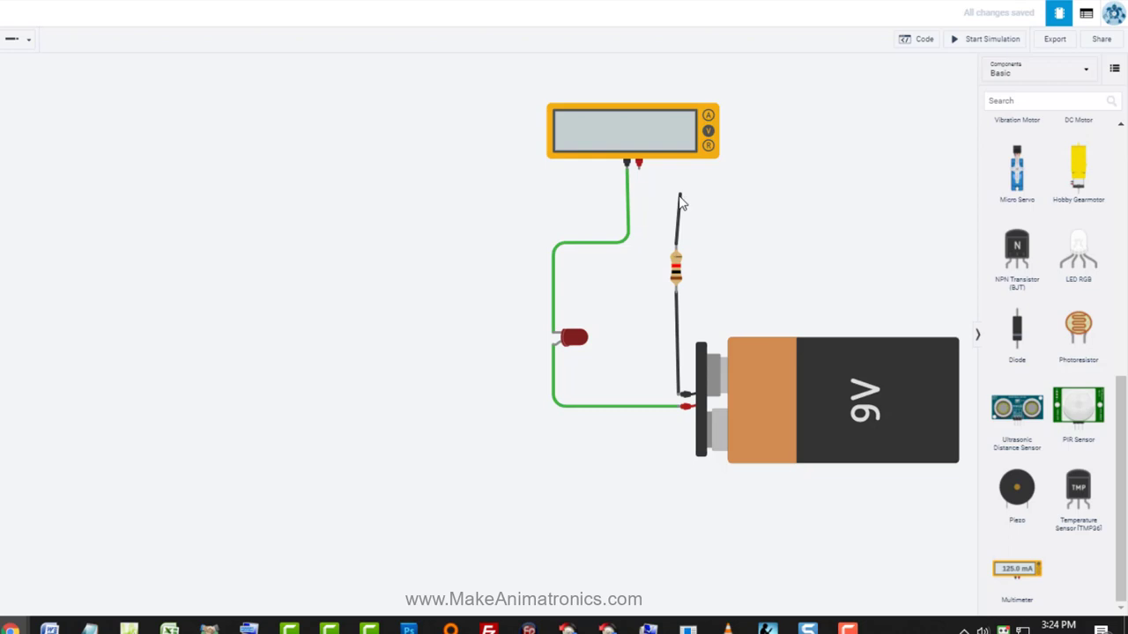
pyautogui.click(676, 203)
pyautogui.click(644, 201)
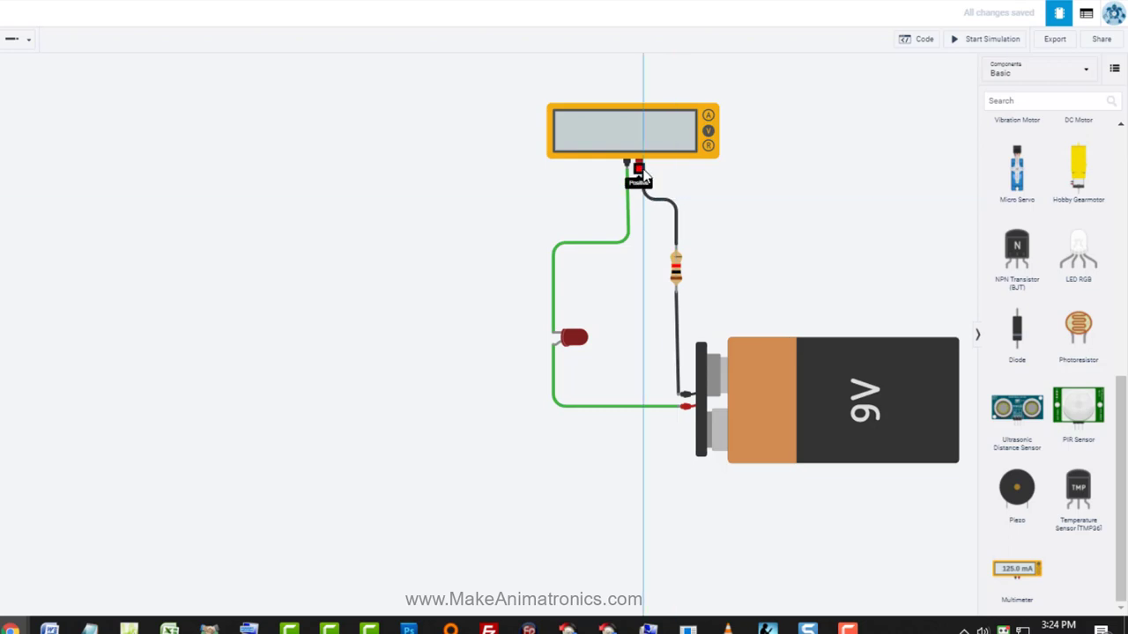
pyautogui.click(640, 169)
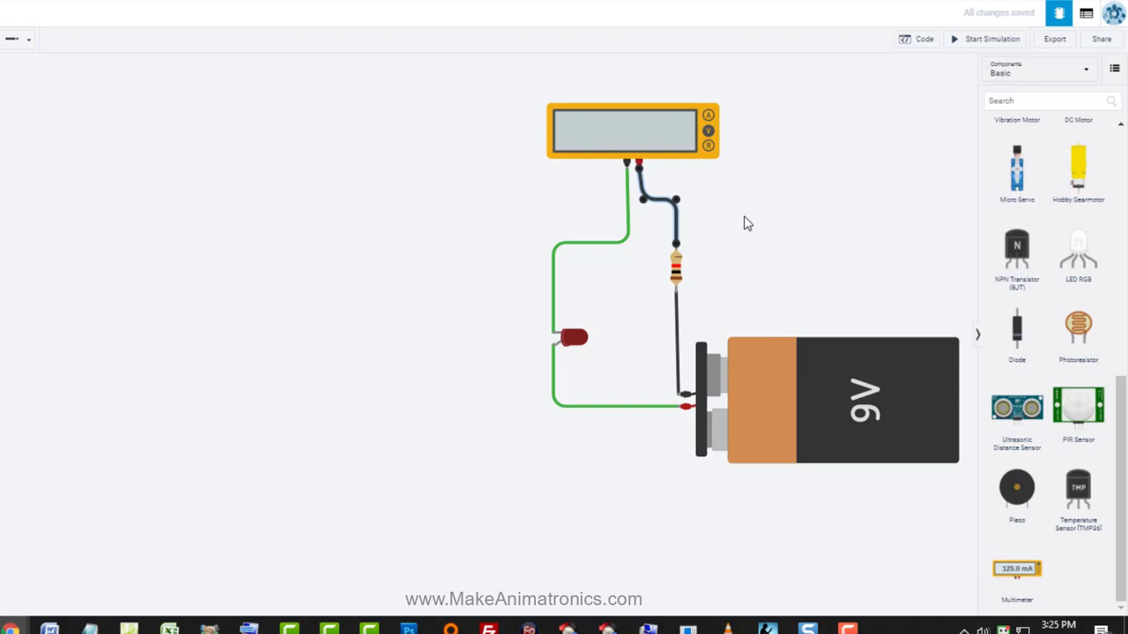
# Step: Start the simulation and switch the multimeter to Amperage mode
pyautogui.click(775, 220)
pyautogui.click(987, 42)
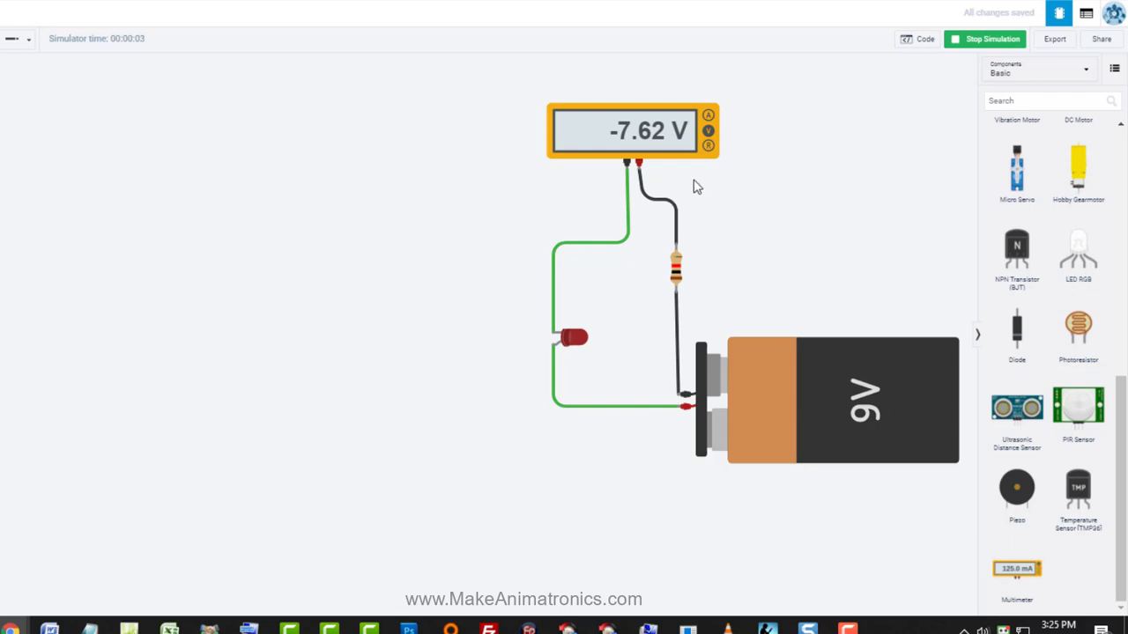
pyautogui.click(707, 115)
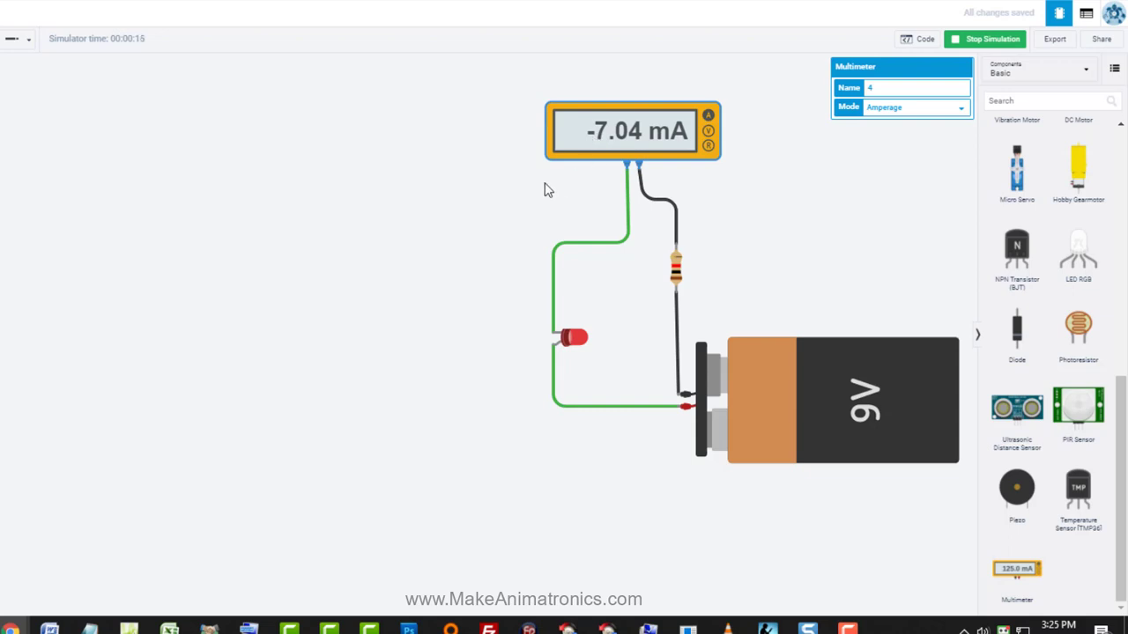
# Step: Delete the wire between the resistor and the multimeter, and move the upper LED wire's end to the positive probe, straightening its bend
pyautogui.click(653, 206)
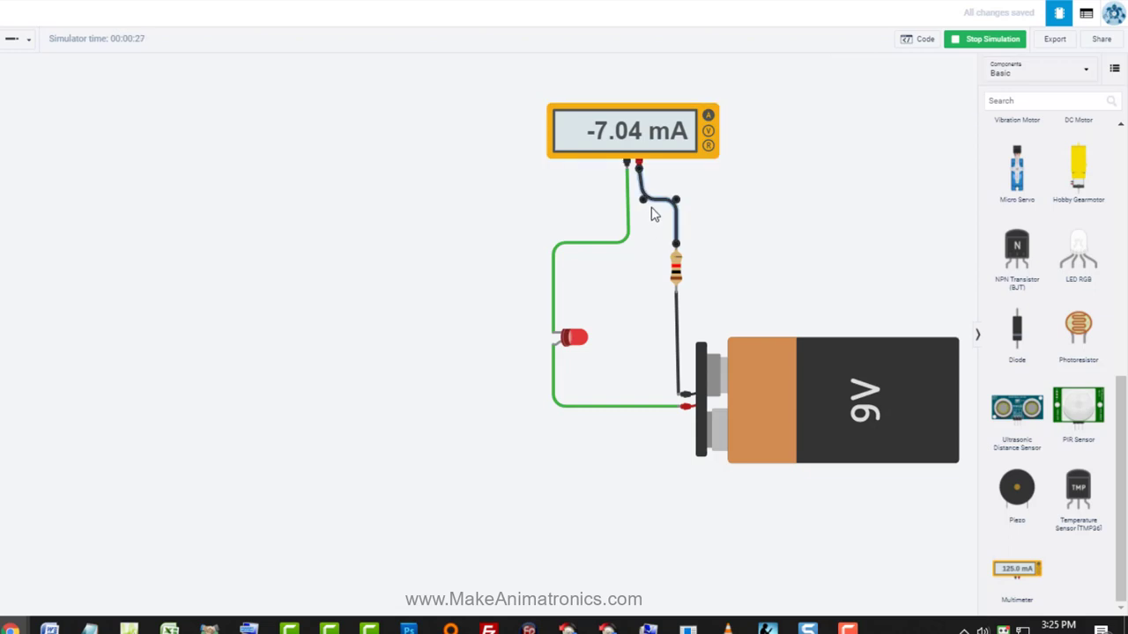
pyautogui.press('Delete')
pyautogui.click(628, 203)
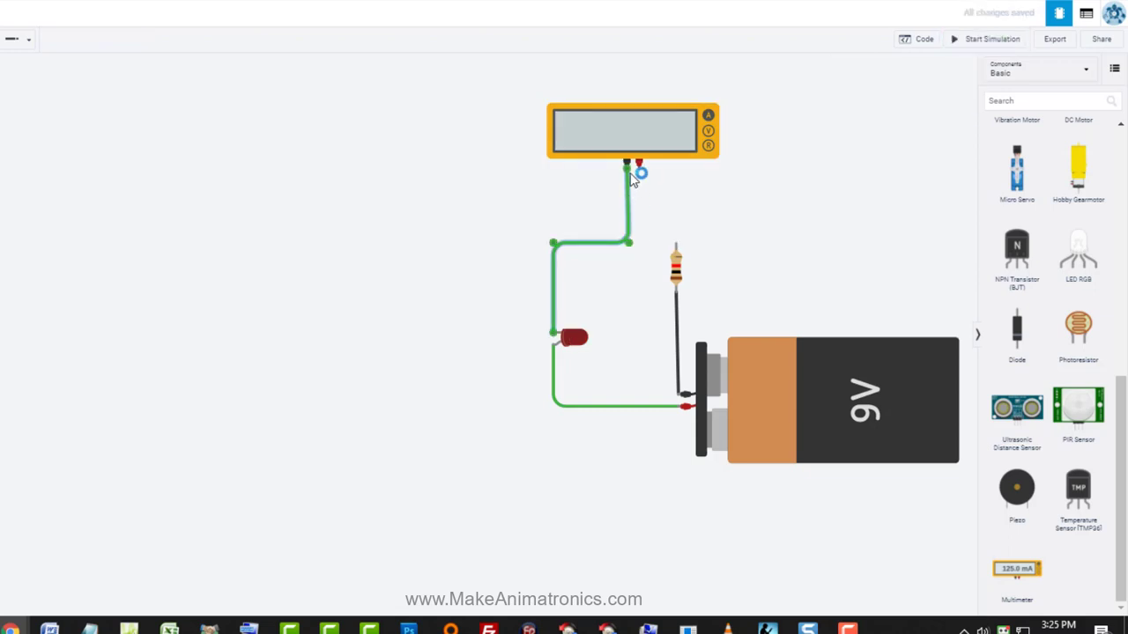
pyautogui.moveTo(628, 173); pyautogui.dragTo(639, 166)
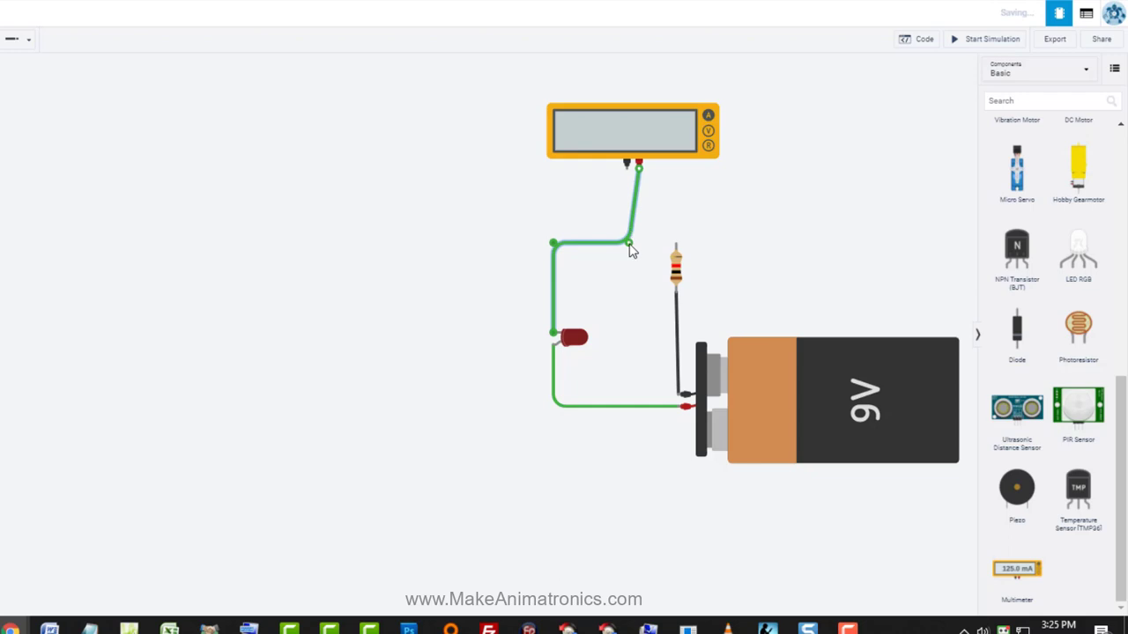
pyautogui.moveTo(629, 245); pyautogui.dragTo(638, 246)
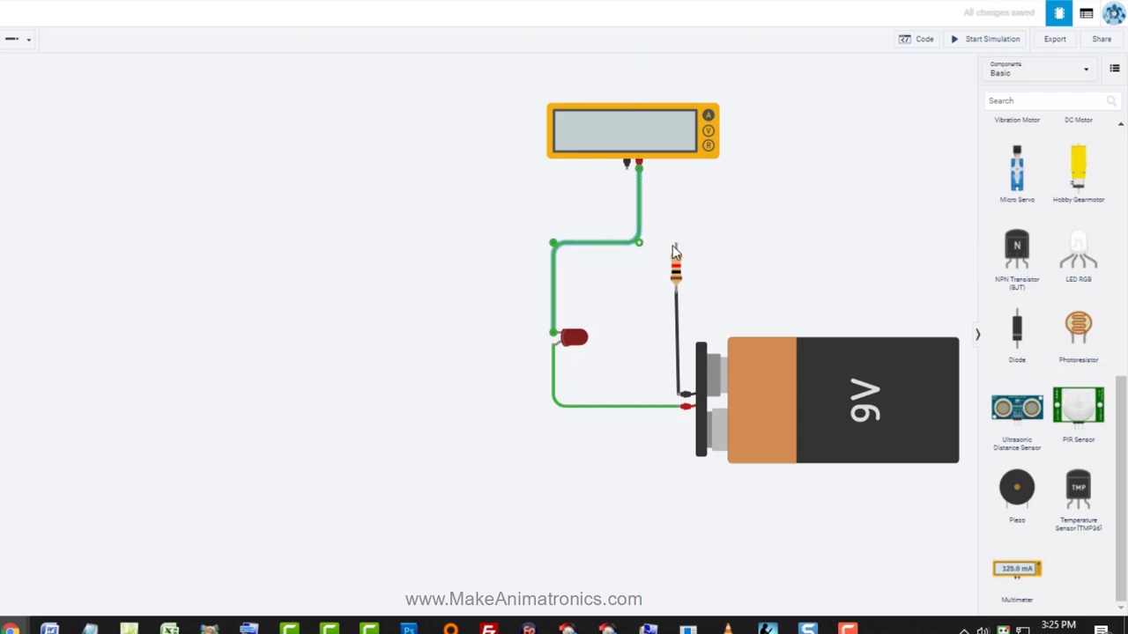
# Step: Wire the resistor's upper terminal to the multimeter's negative probe with two square corner bends and run the simulation
pyautogui.click(676, 245)
pyautogui.click(676, 199)
pyautogui.click(624, 199)
pyautogui.click(627, 167)
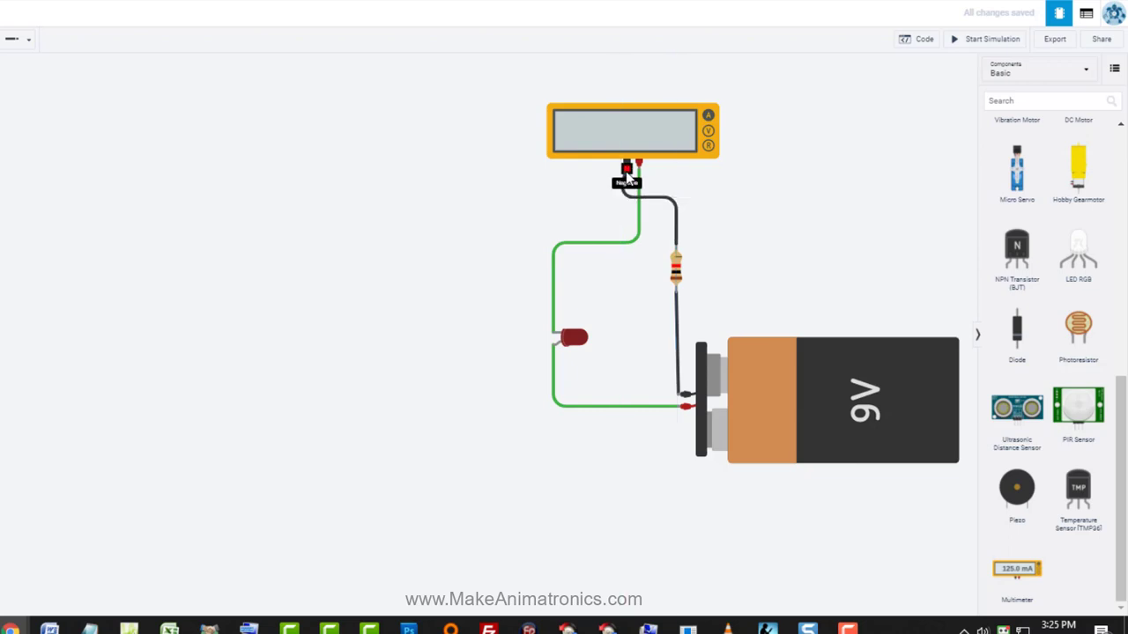
pyautogui.moveTo(624, 200); pyautogui.dragTo(627, 197)
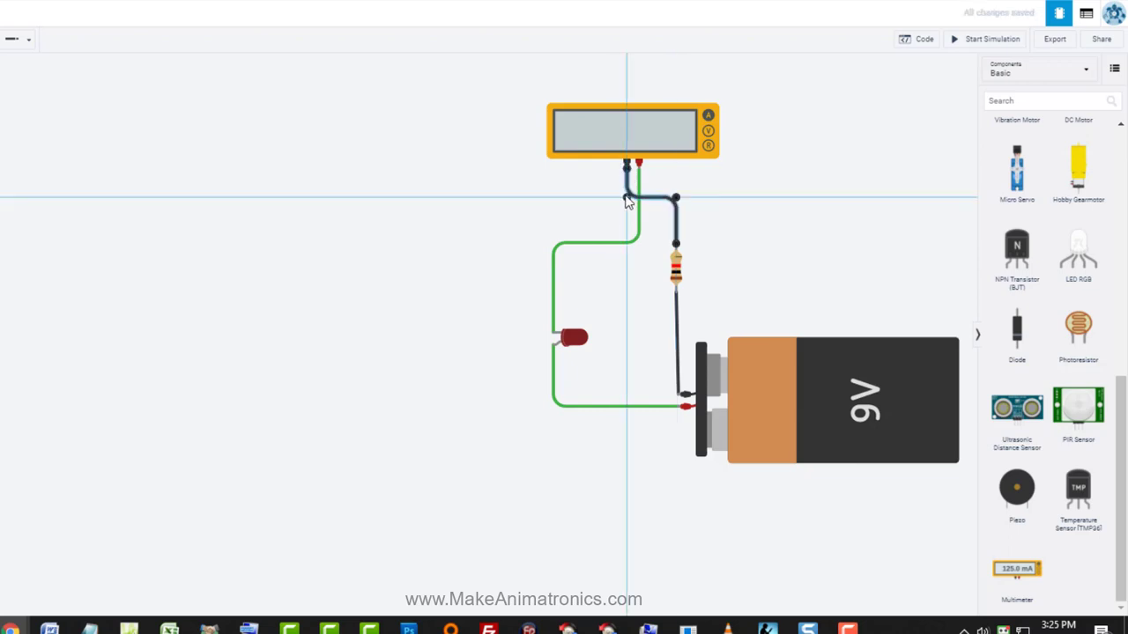
pyautogui.click(784, 223)
pyautogui.click(978, 42)
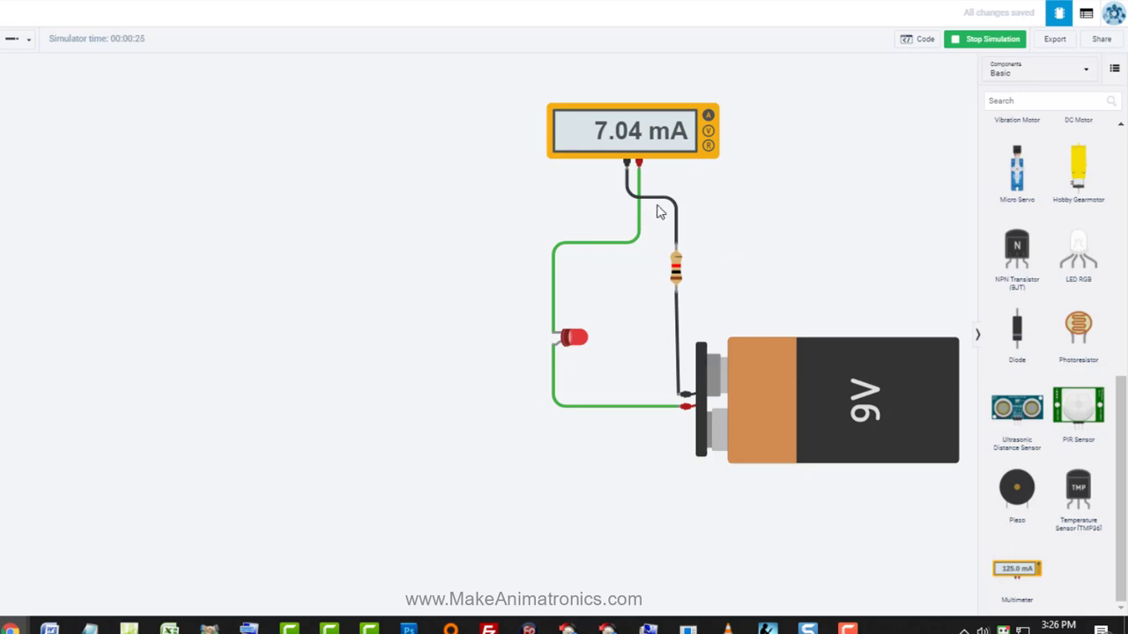
# Step: Set the colour of both LED wires to Red
pyautogui.click(627, 246)
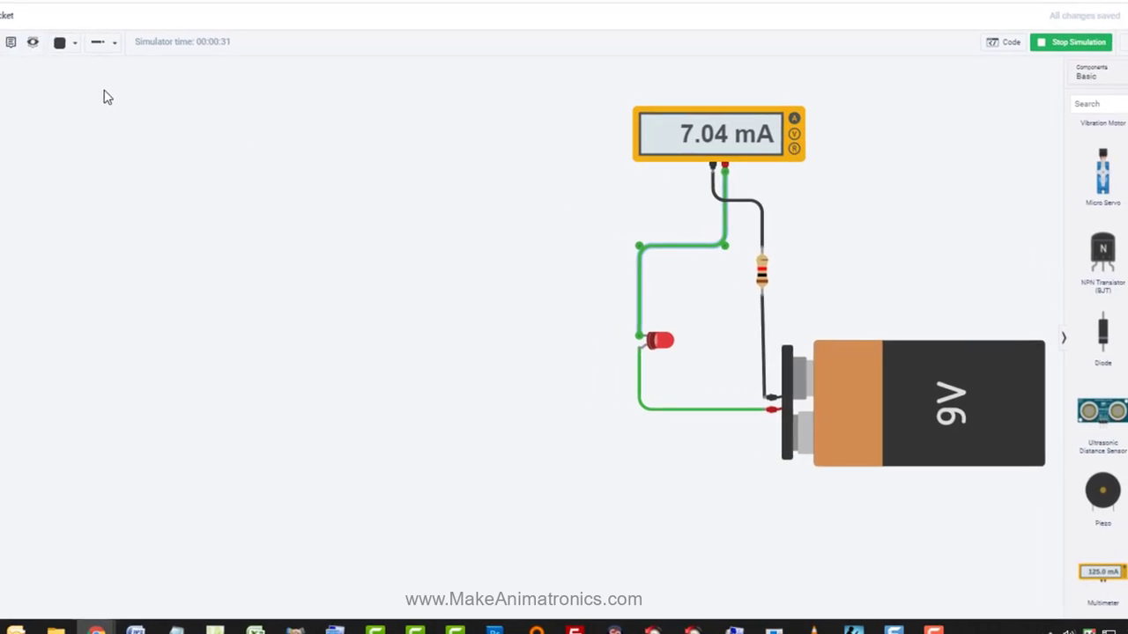
pyautogui.click(99, 45)
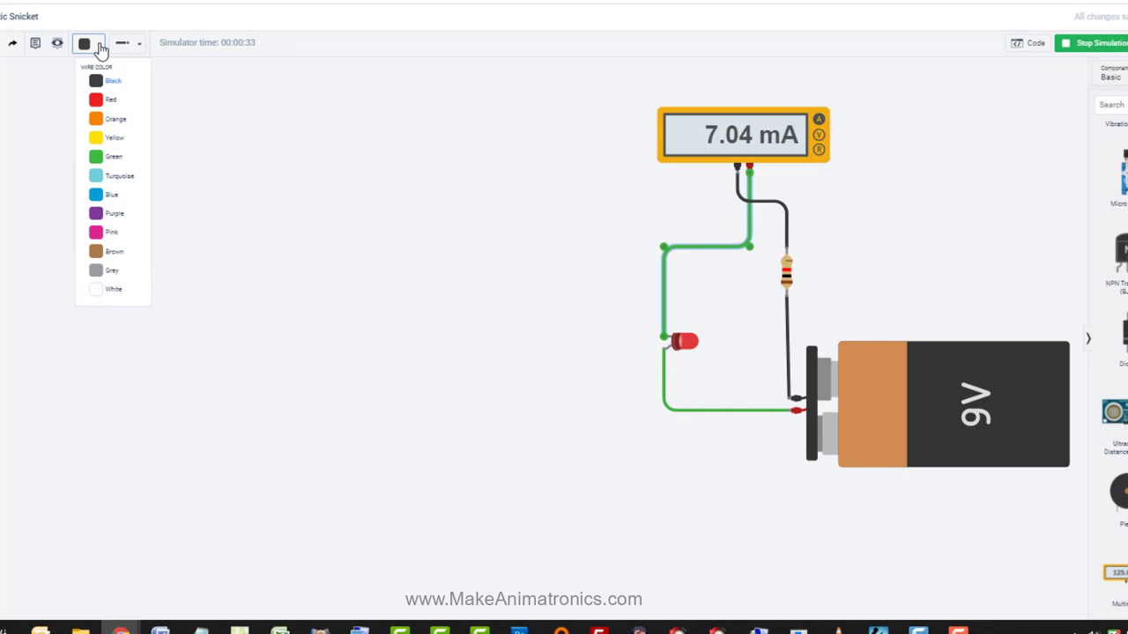
pyautogui.click(101, 100)
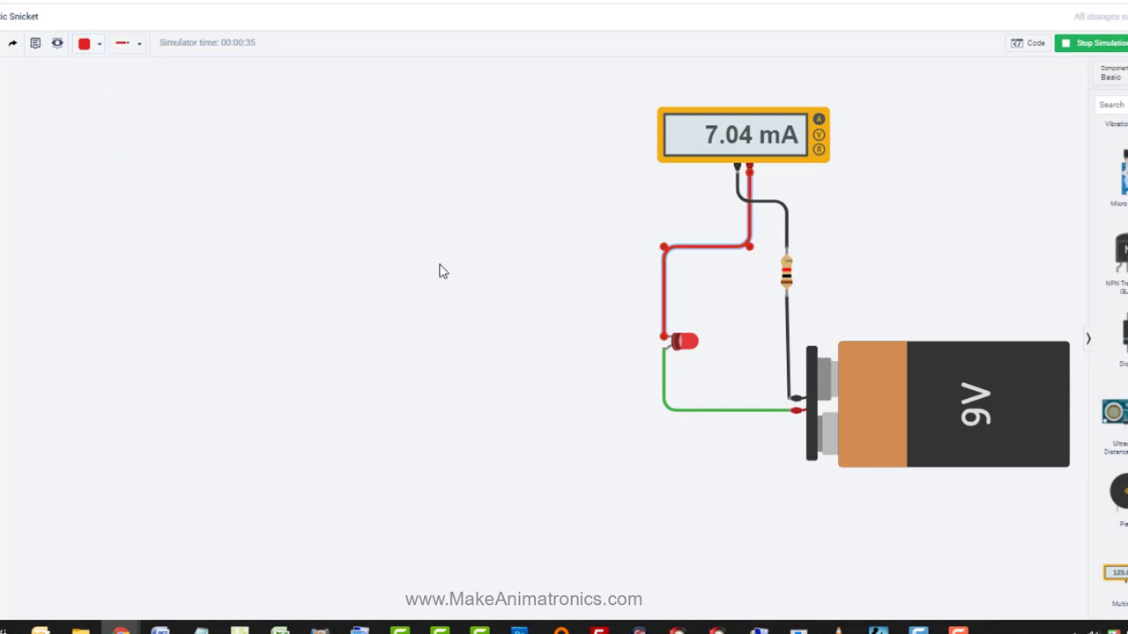
pyautogui.click(665, 394)
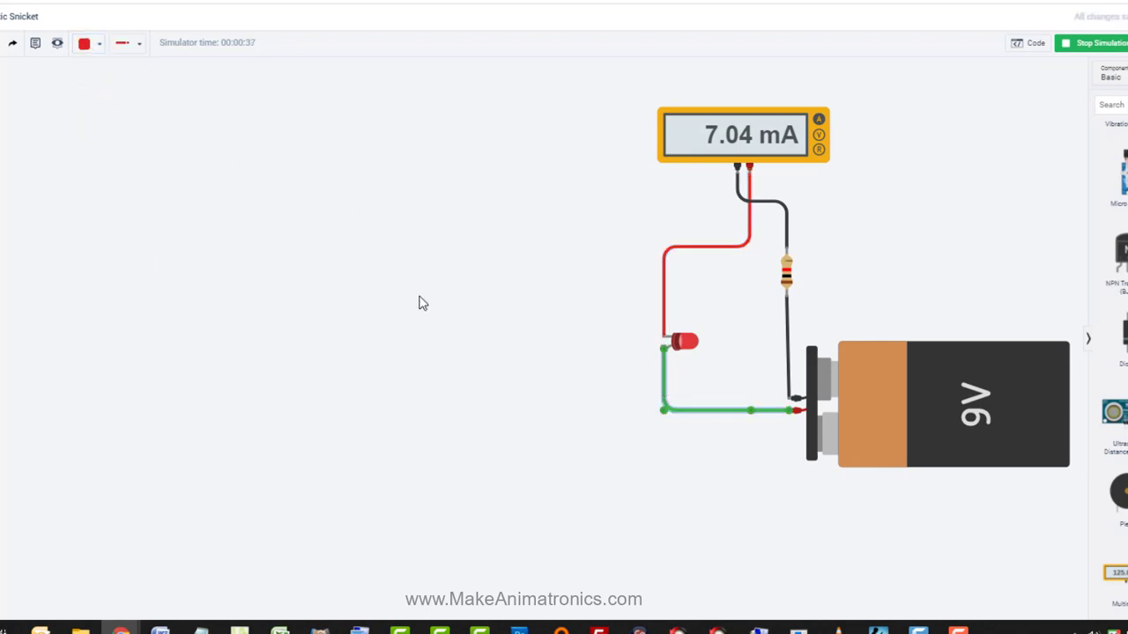
pyautogui.click(98, 49)
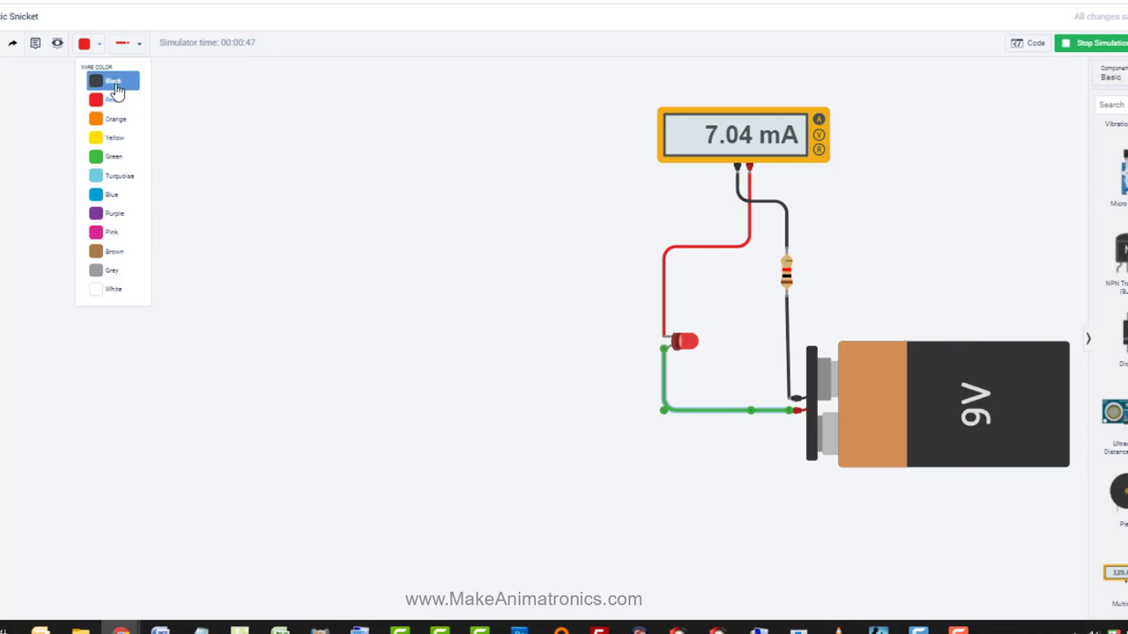
pyautogui.click(120, 104)
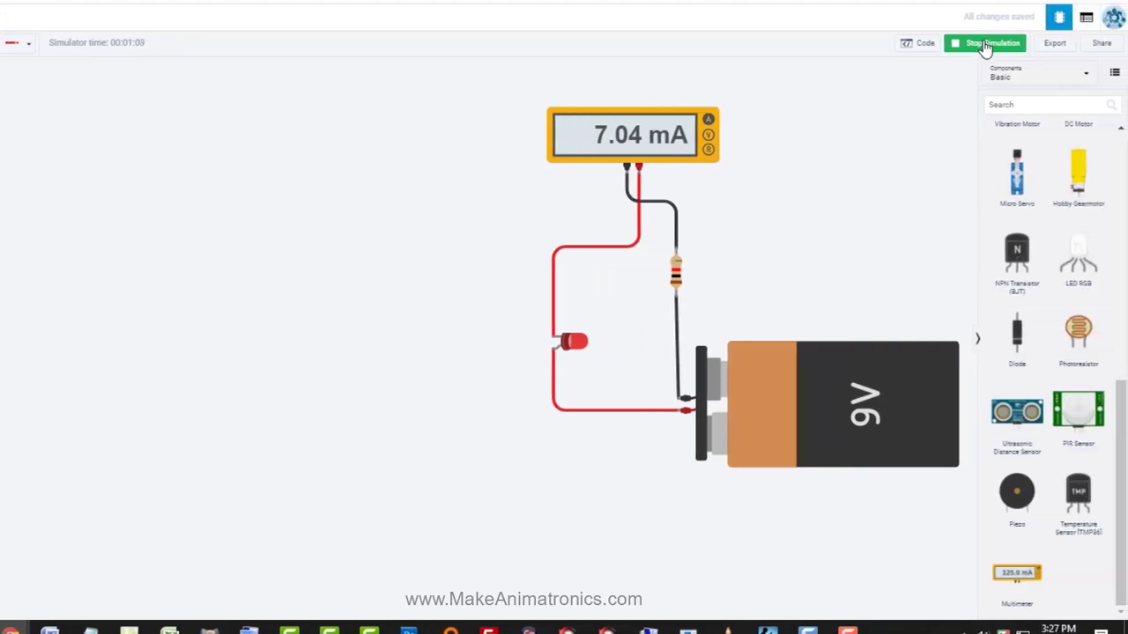
# Step: Set the resistor's resistance unit to MΩ and restart the simulation
pyautogui.click(676, 273)
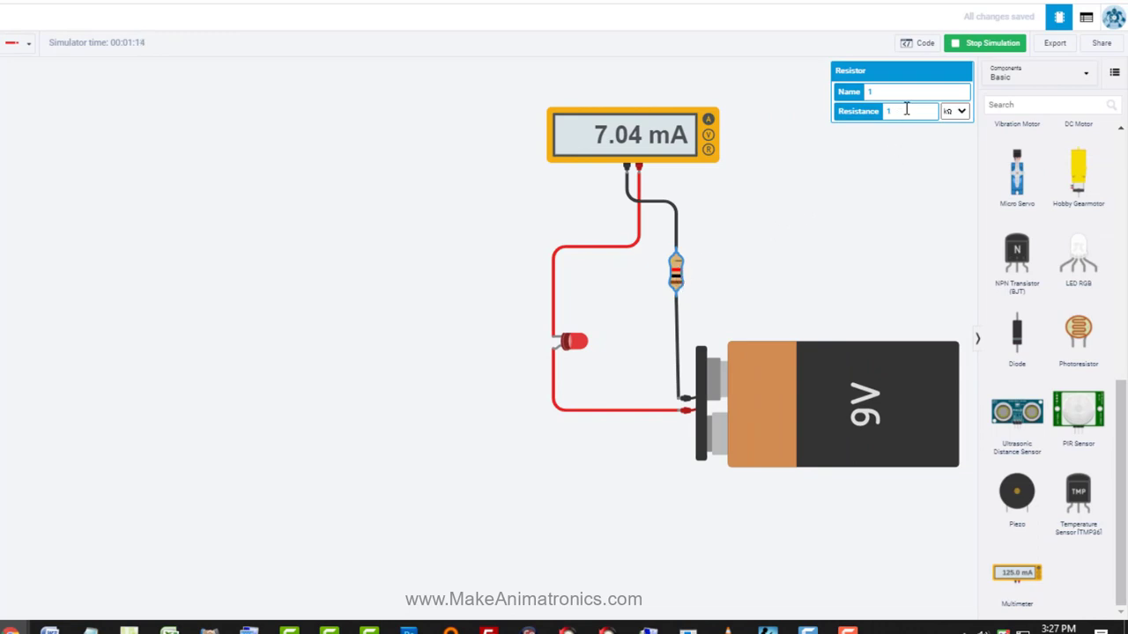
pyautogui.click(963, 112)
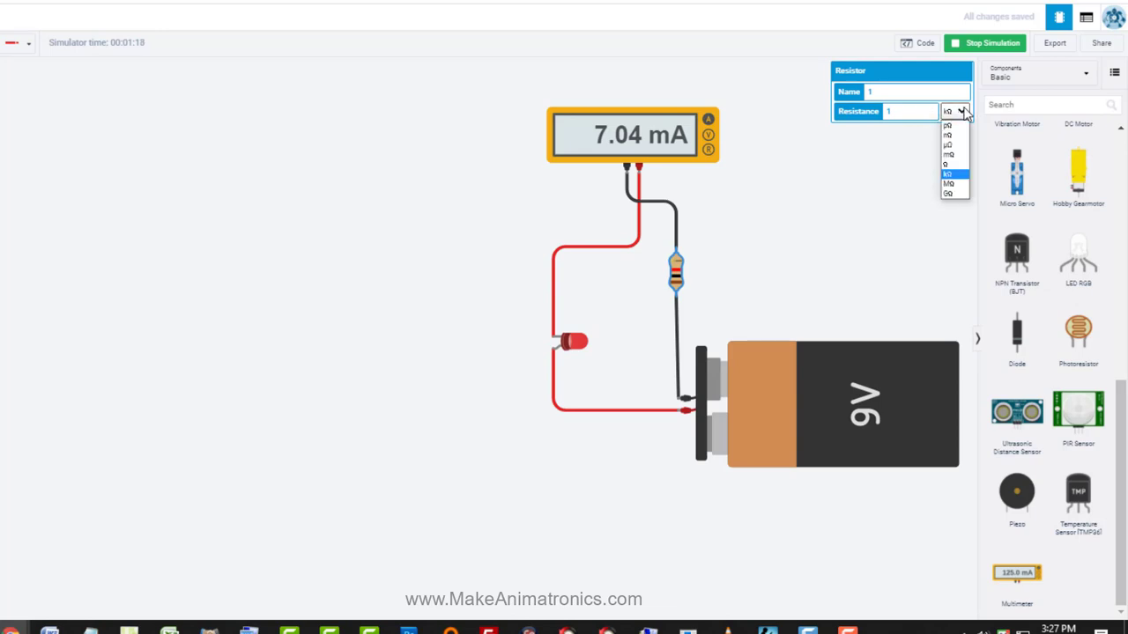
pyautogui.click(949, 185)
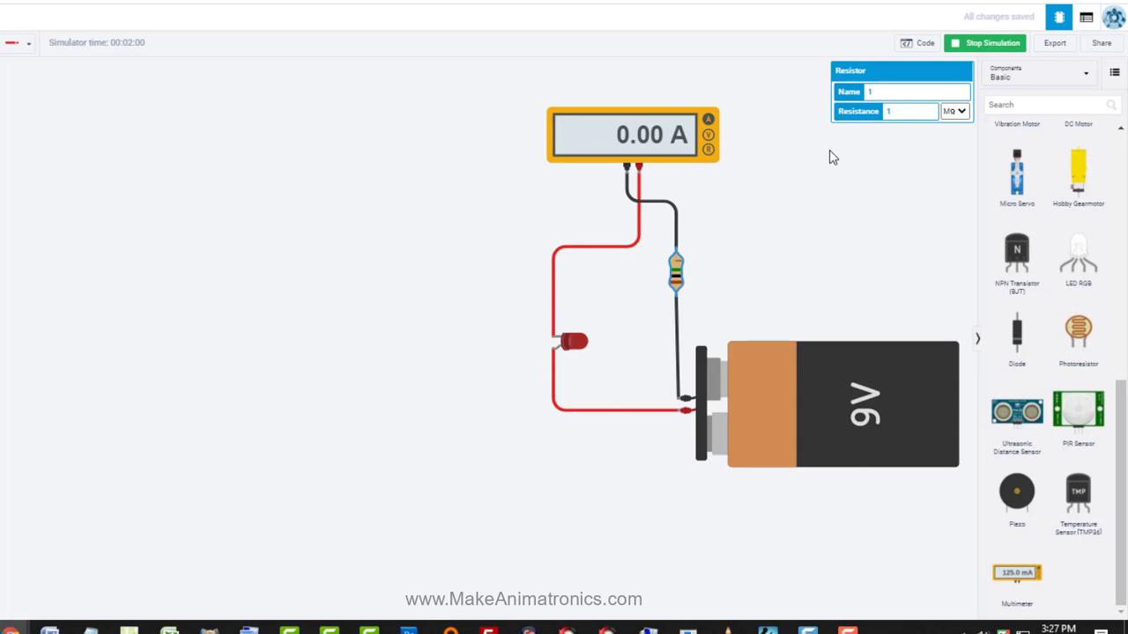
pyautogui.click(993, 44)
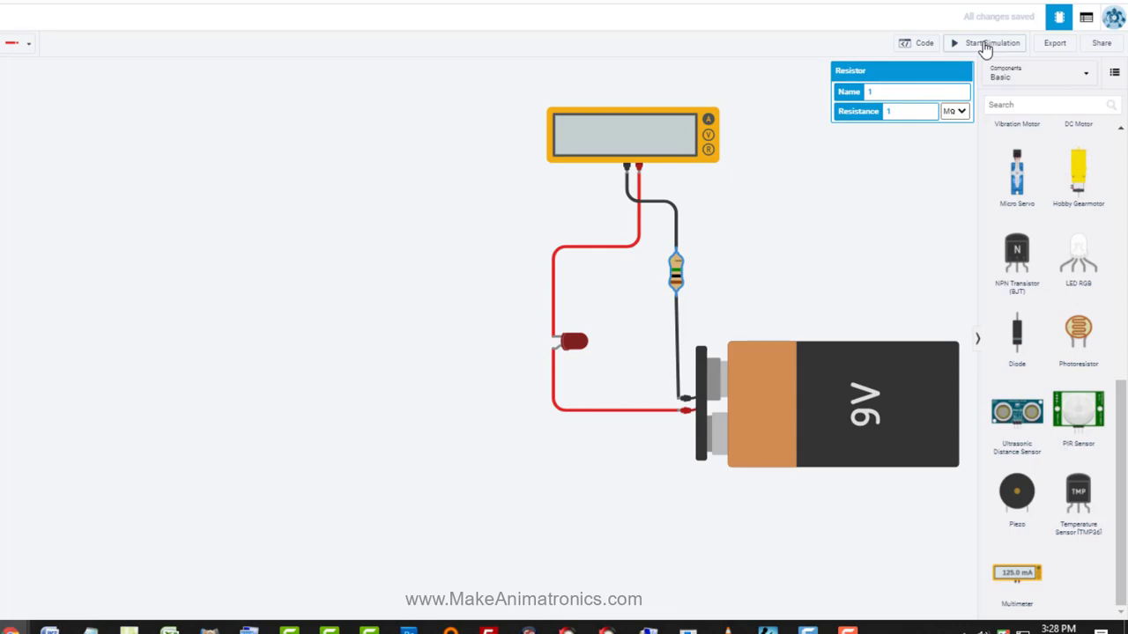
pyautogui.click(985, 46)
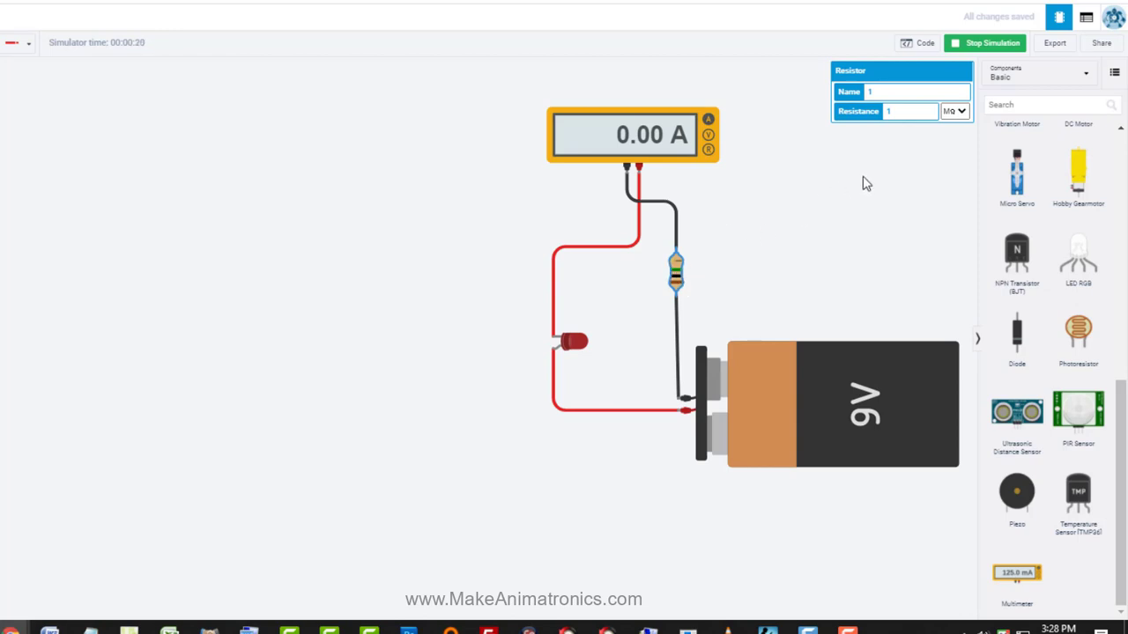
# Step: Change the resistor's resistance unit to Ω and set its value to 500
pyautogui.click(959, 112)
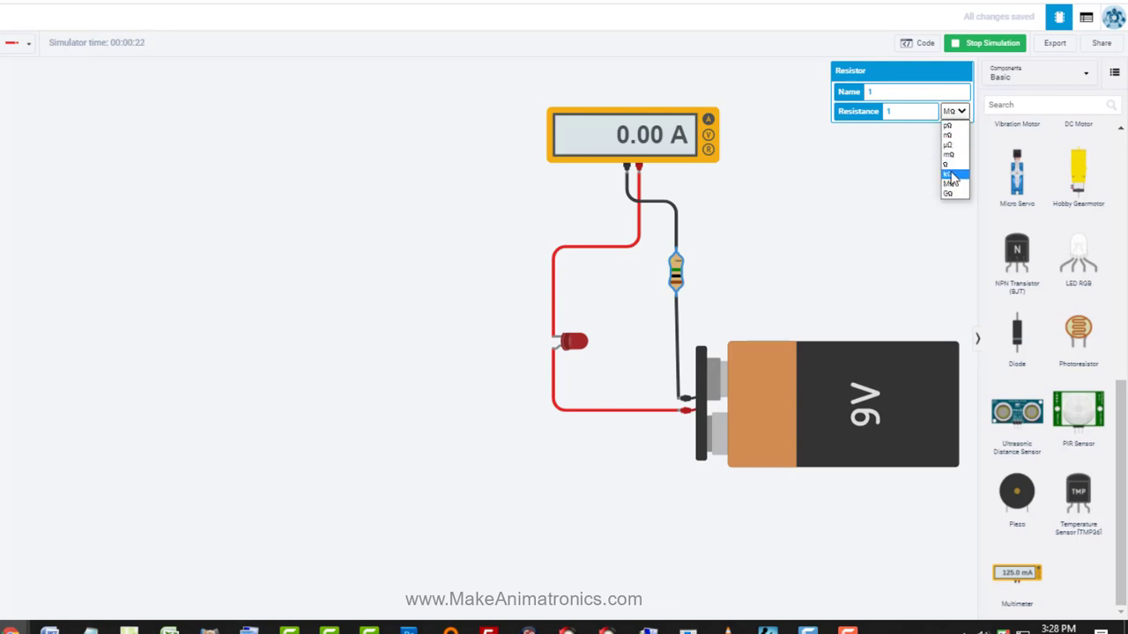
pyautogui.click(952, 165)
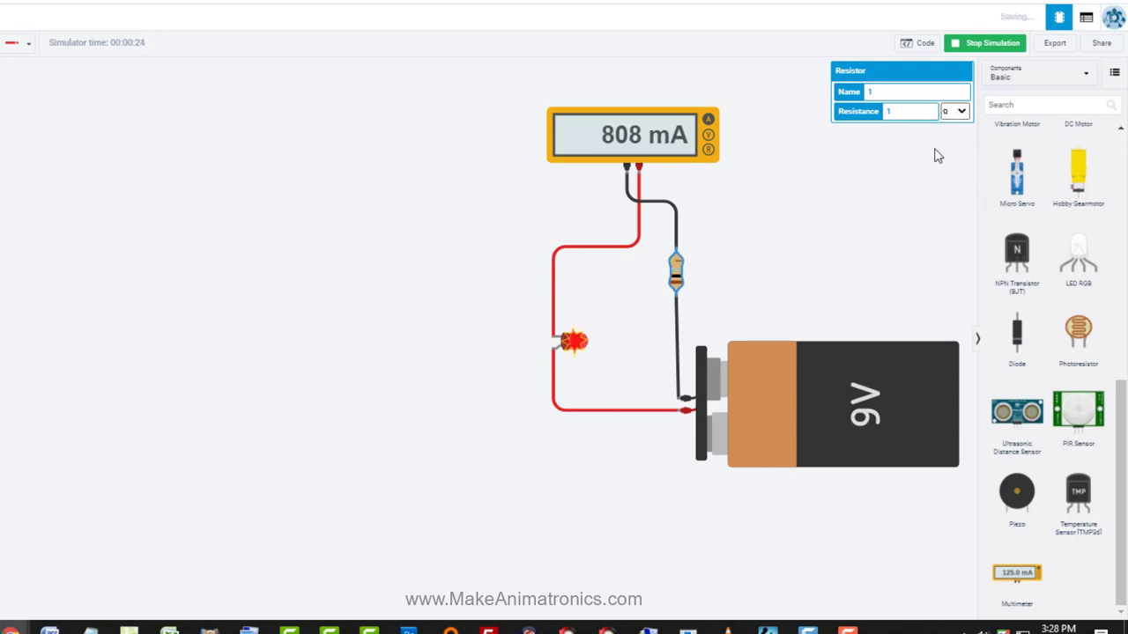
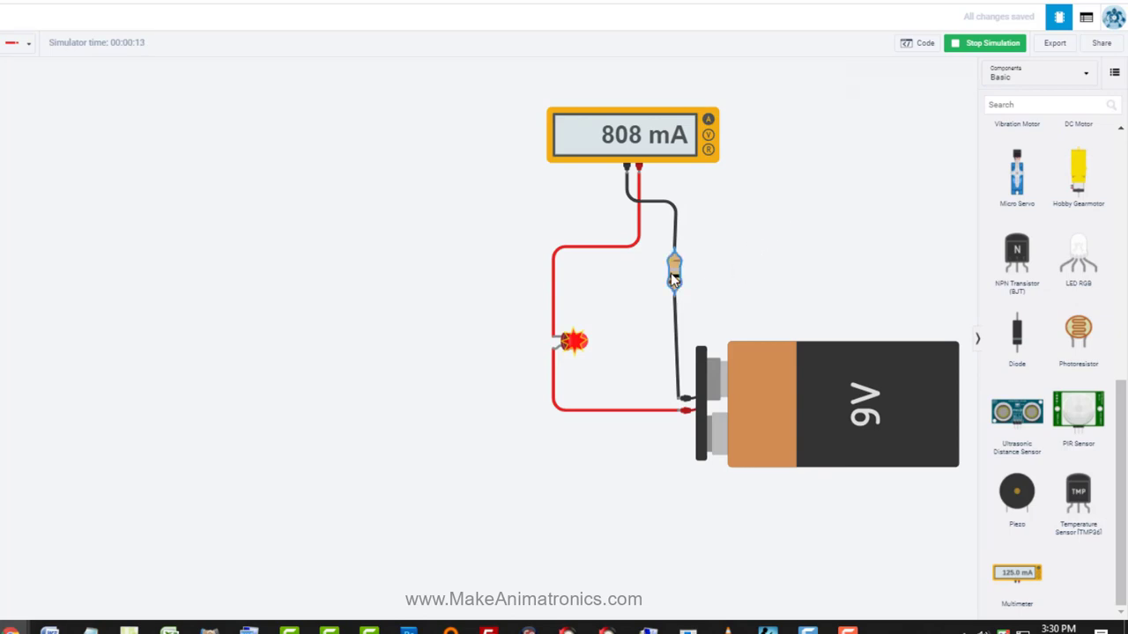
pyautogui.click(672, 272)
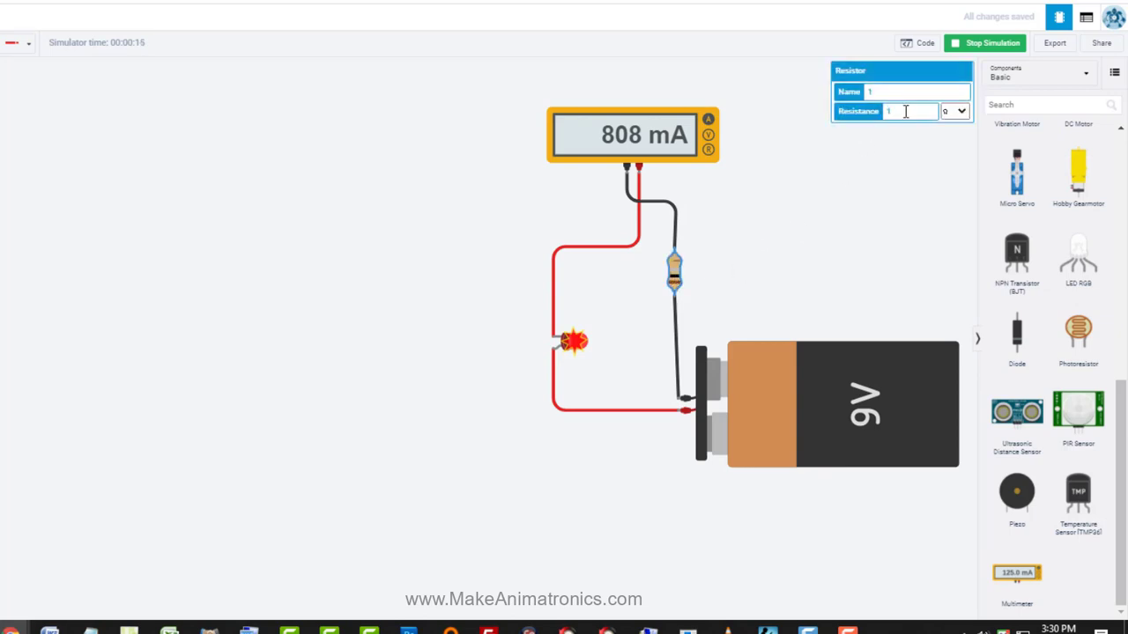
pyautogui.click(957, 111)
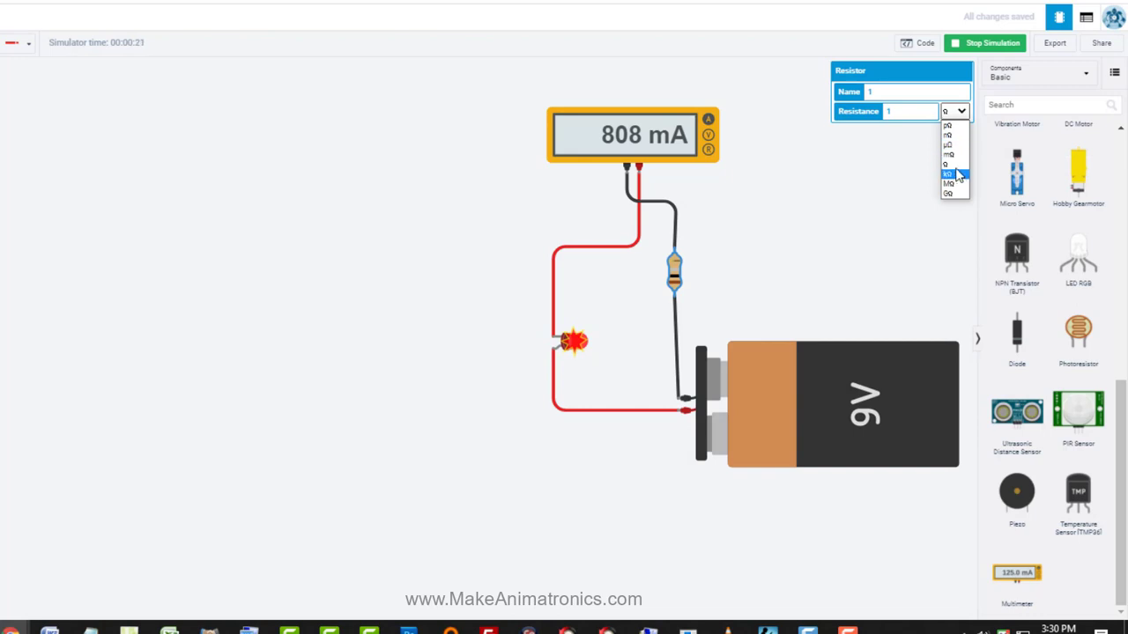
pyautogui.click(893, 112)
pyautogui.doubleClick(889, 112)
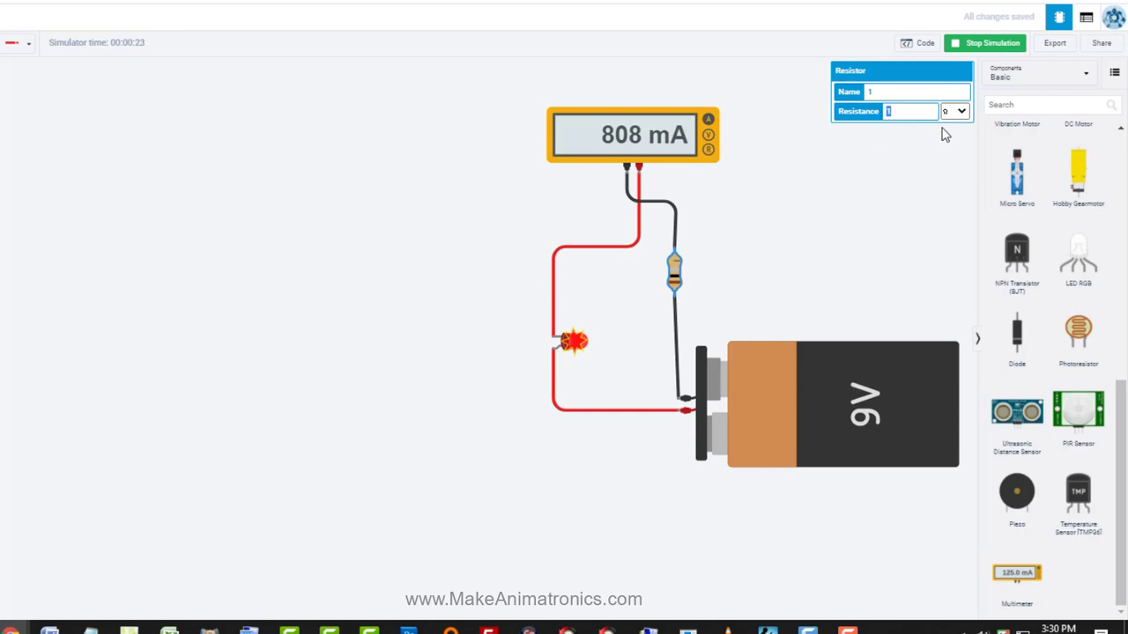
pyautogui.write('500')
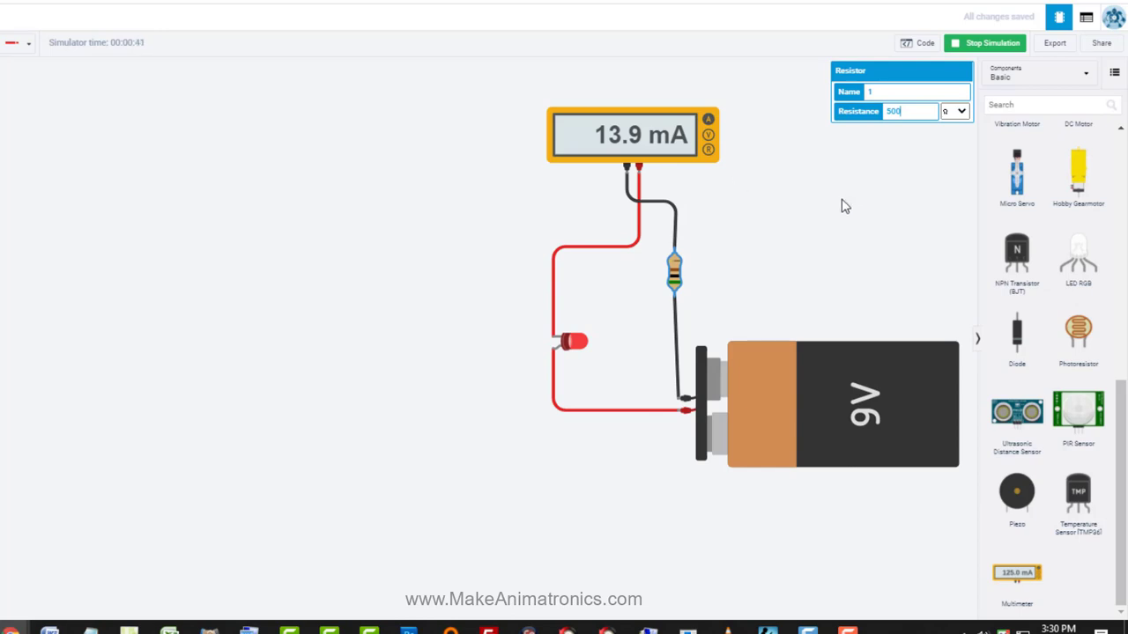
# Step: Try 600 Ω for the resistor and settle on a resistance of 300 Ω
pyautogui.doubleClick(893, 110)
pyautogui.write('600')
pyautogui.moveTo(906, 110); pyautogui.dragTo(884, 108)
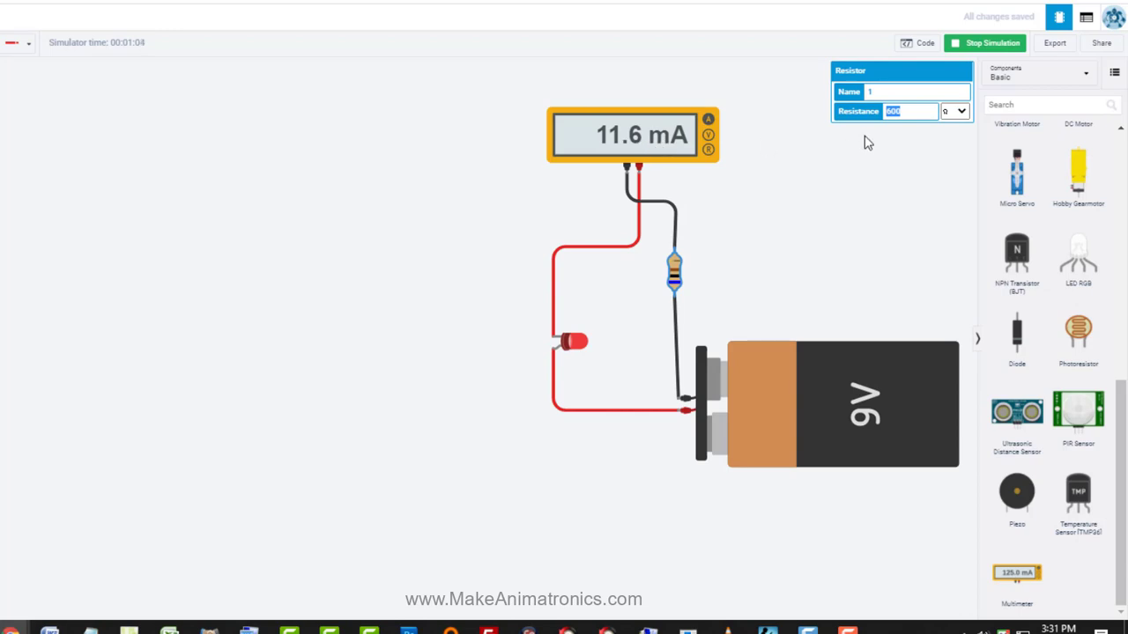
pyautogui.write('400')
pyautogui.press('BackSpace')
pyautogui.press('BackSpace')
pyautogui.write('3')
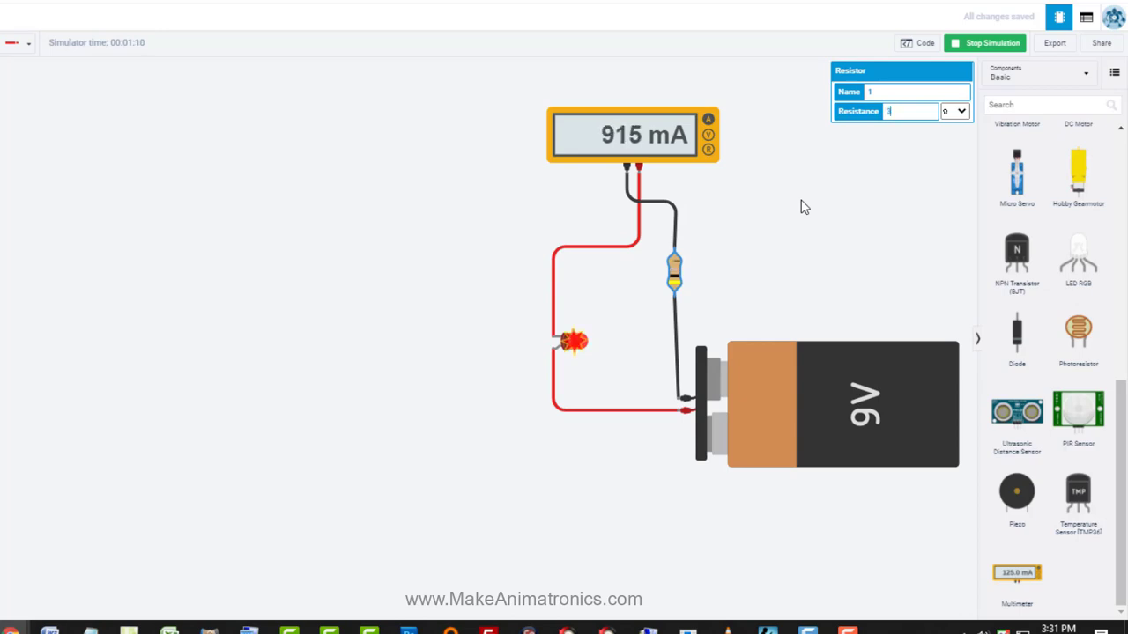
pyautogui.write('00')
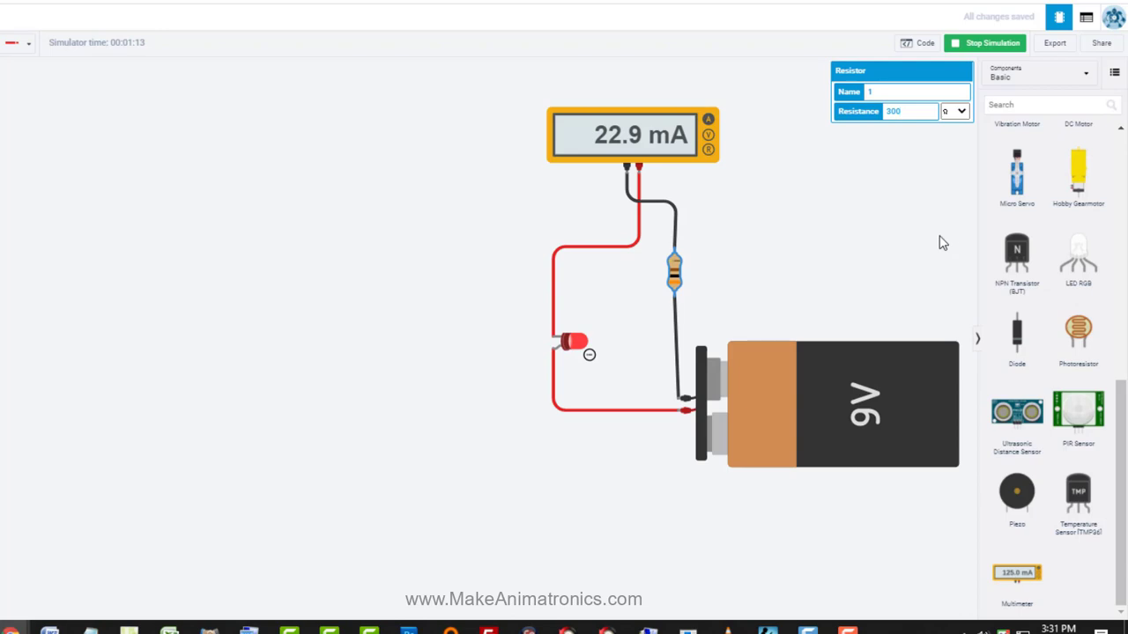
# Step: Examine the warning marker beside the LED and read its message about the LED current
pyautogui.moveTo(591, 360)
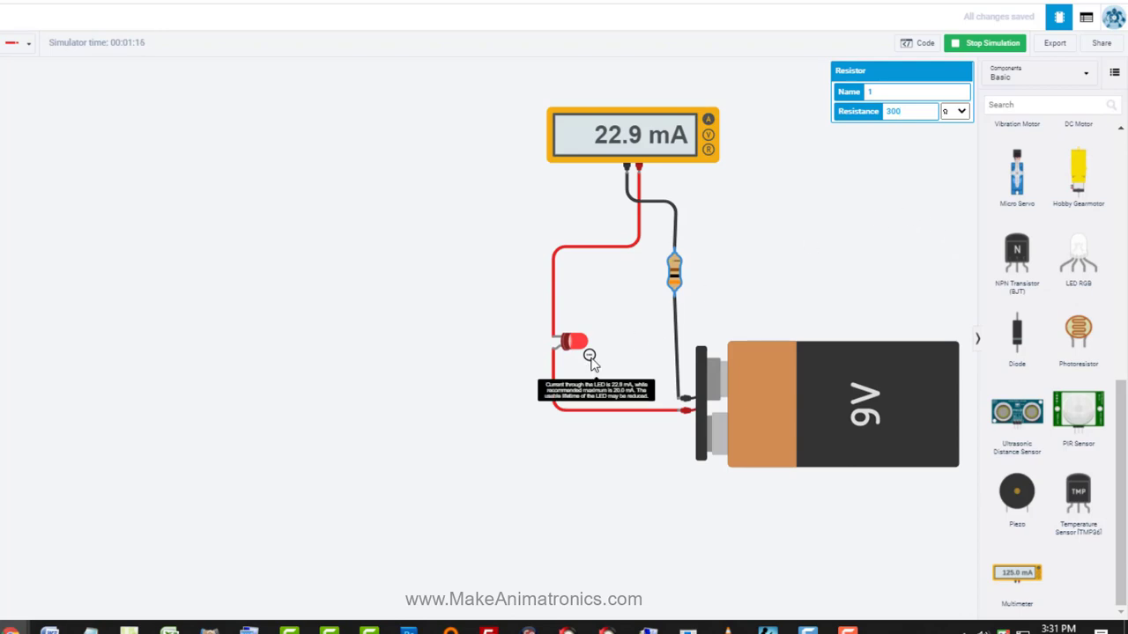
pyautogui.scroll(5, 625, 347)
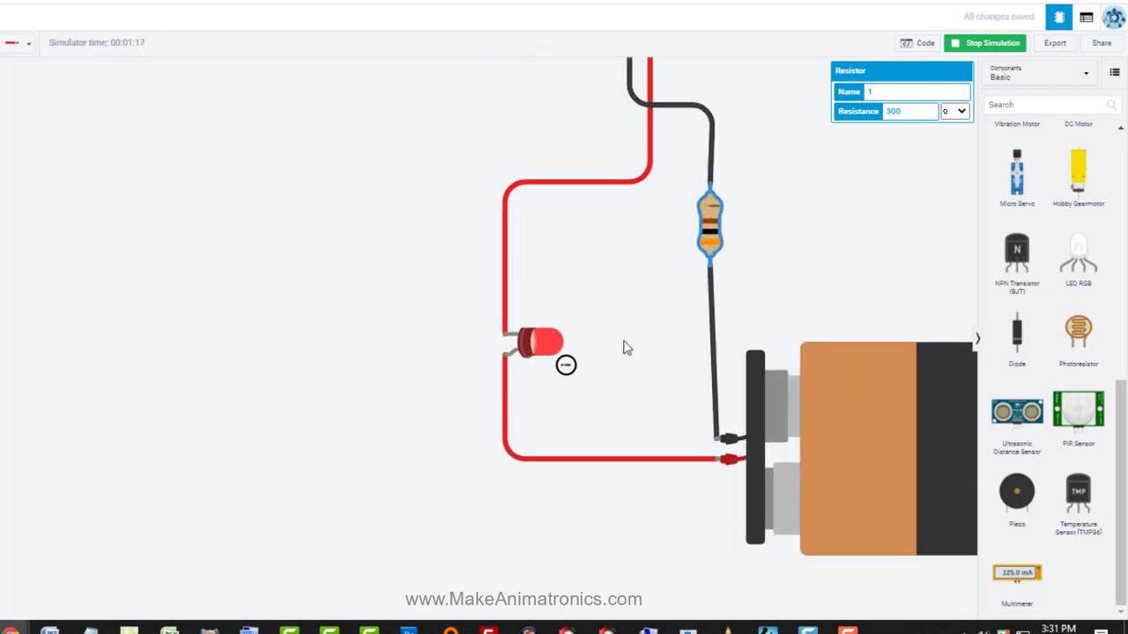
pyautogui.scroll(4, 581, 385)
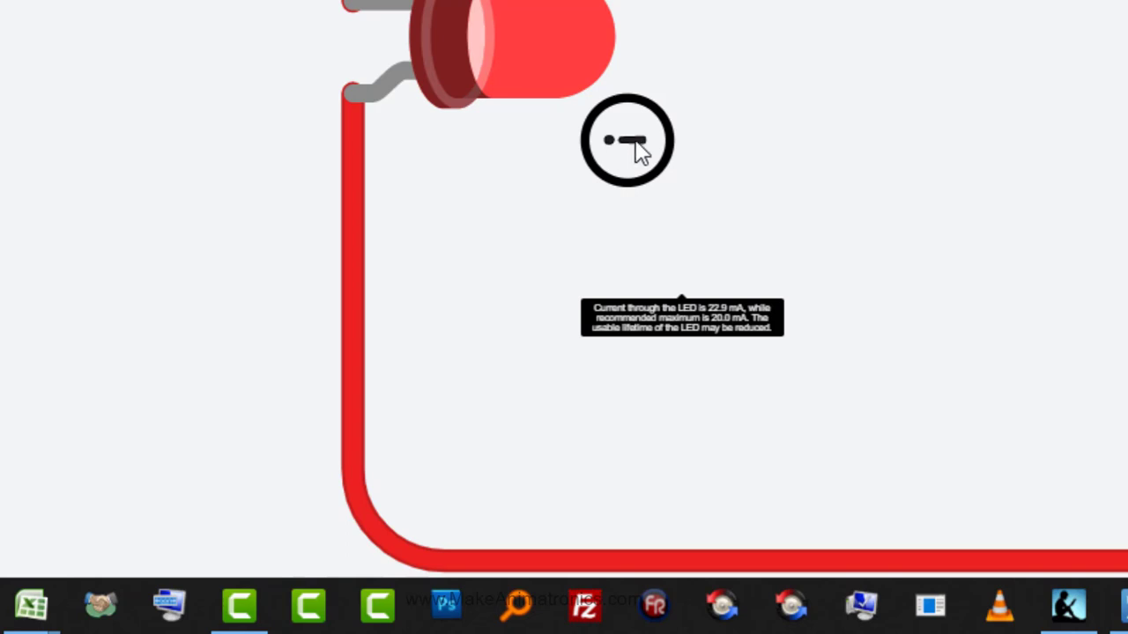
pyautogui.scroll(-5, 572, 337)
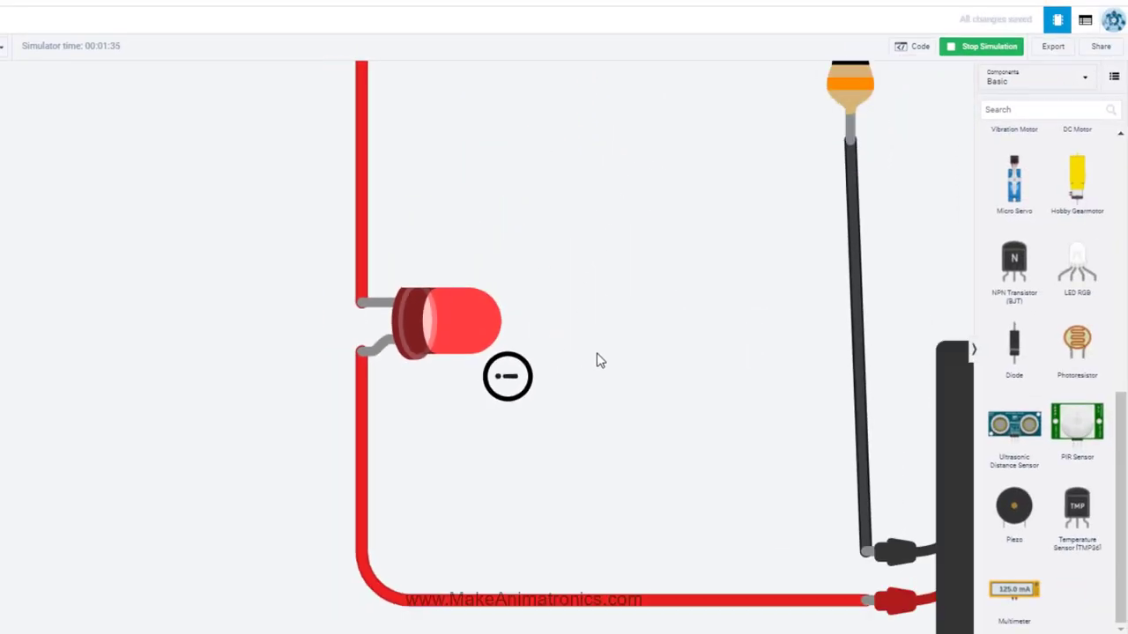
pyautogui.scroll(-1, 598, 360)
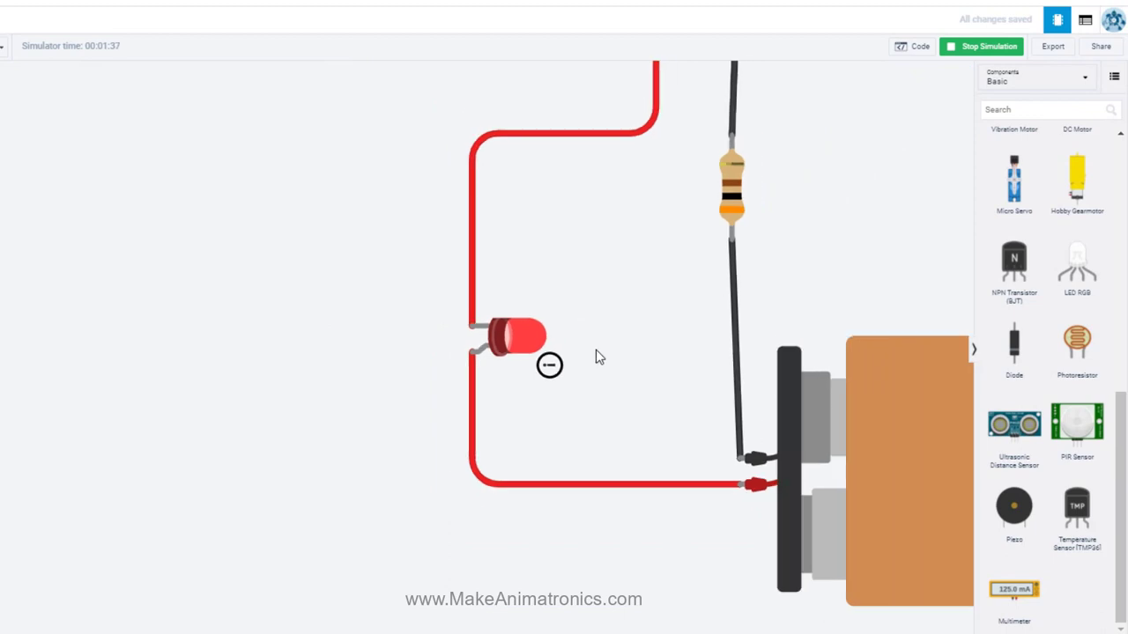
# Step: Stop the simulation and add a power supply from the component library beside the multimeter, above the 9V battery
pyautogui.scroll(-1, 596, 358)
pyautogui.scroll(-5, 596, 358)
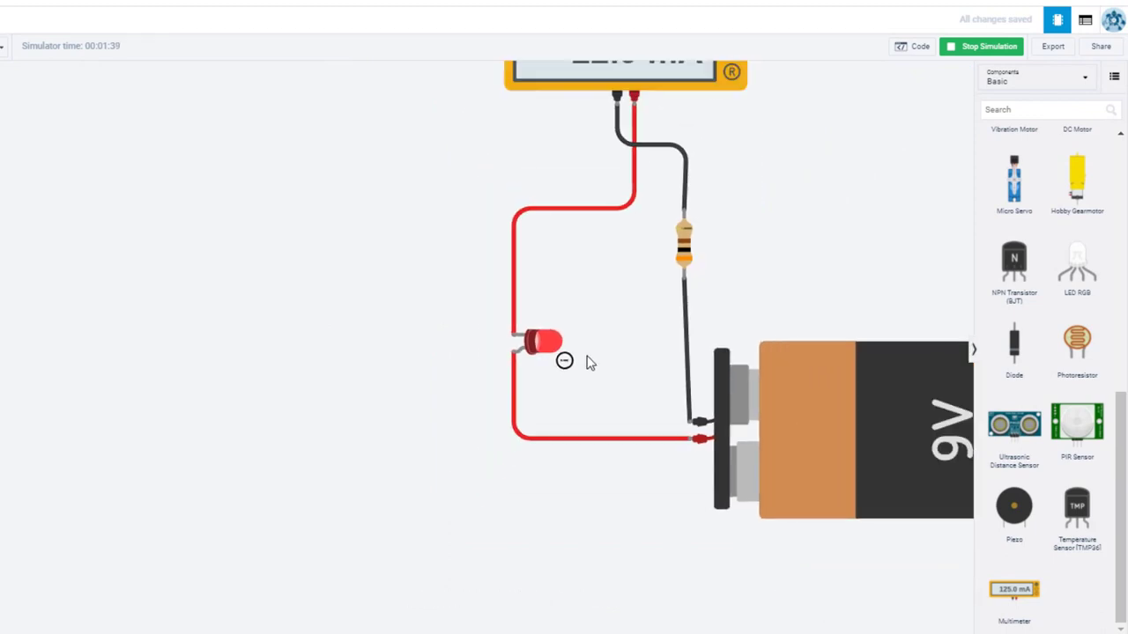
pyautogui.scroll(-1, 589, 360)
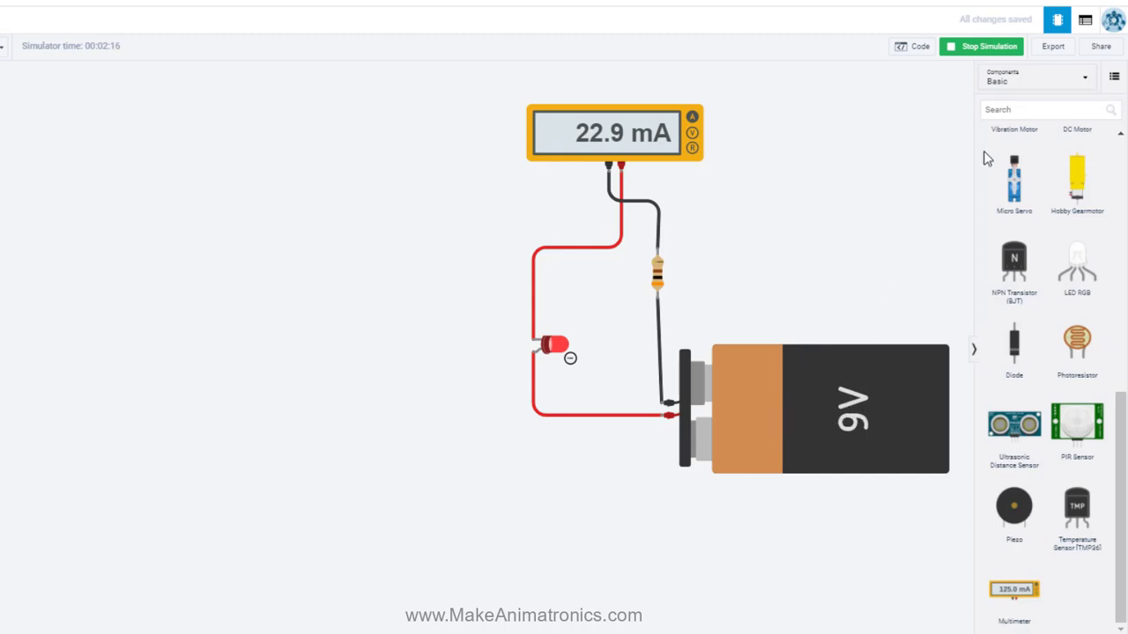
pyautogui.click(987, 46)
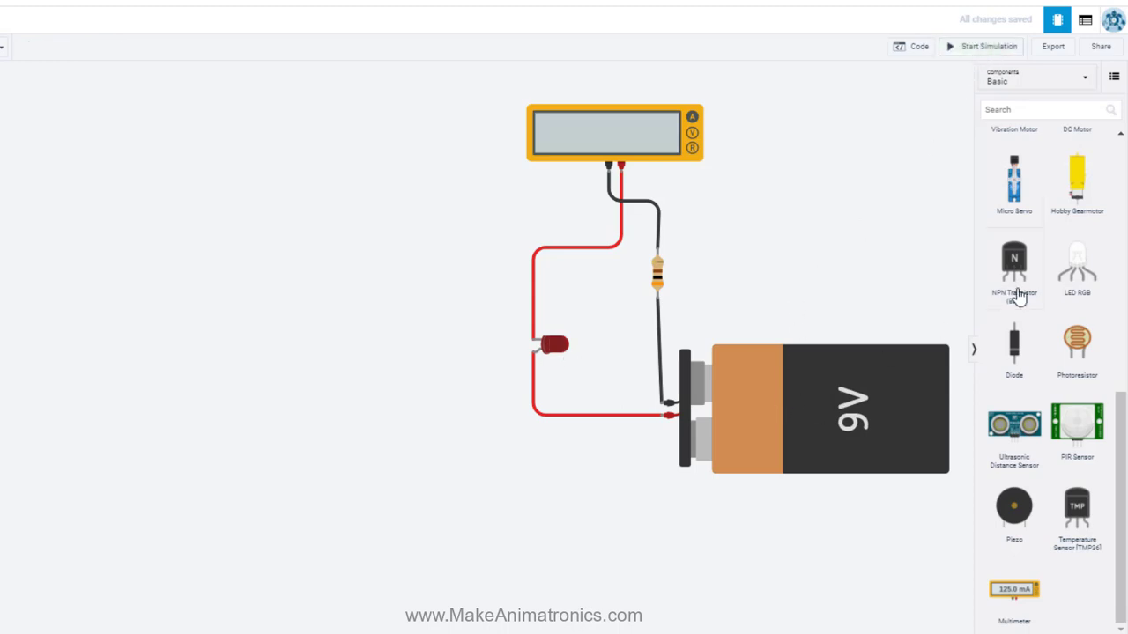
pyautogui.click(1028, 110)
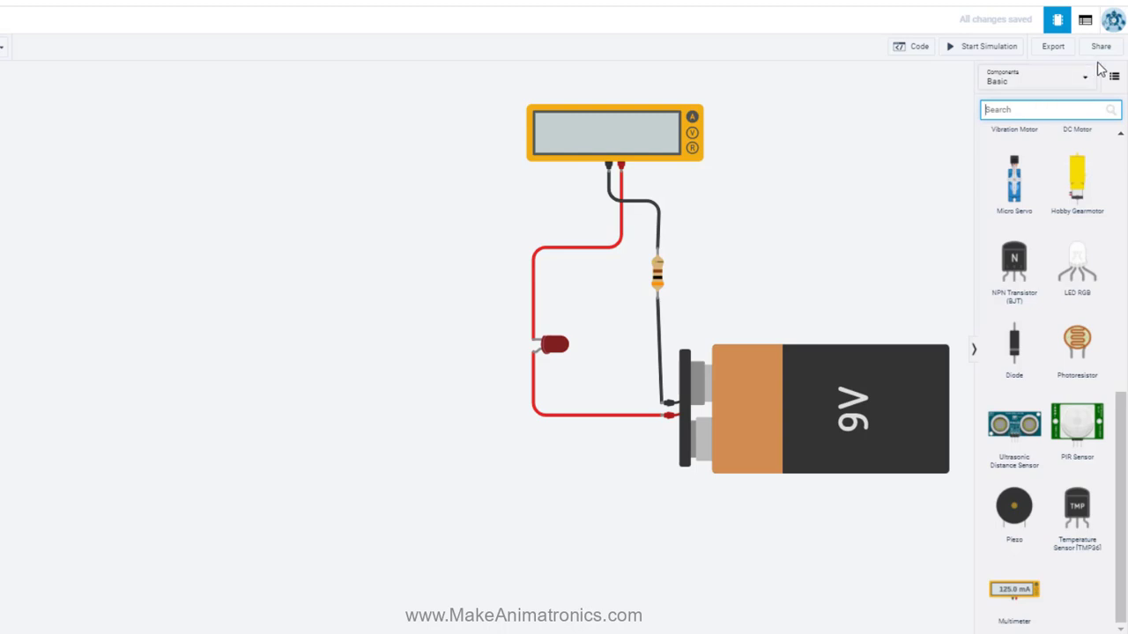
pyautogui.write('po')
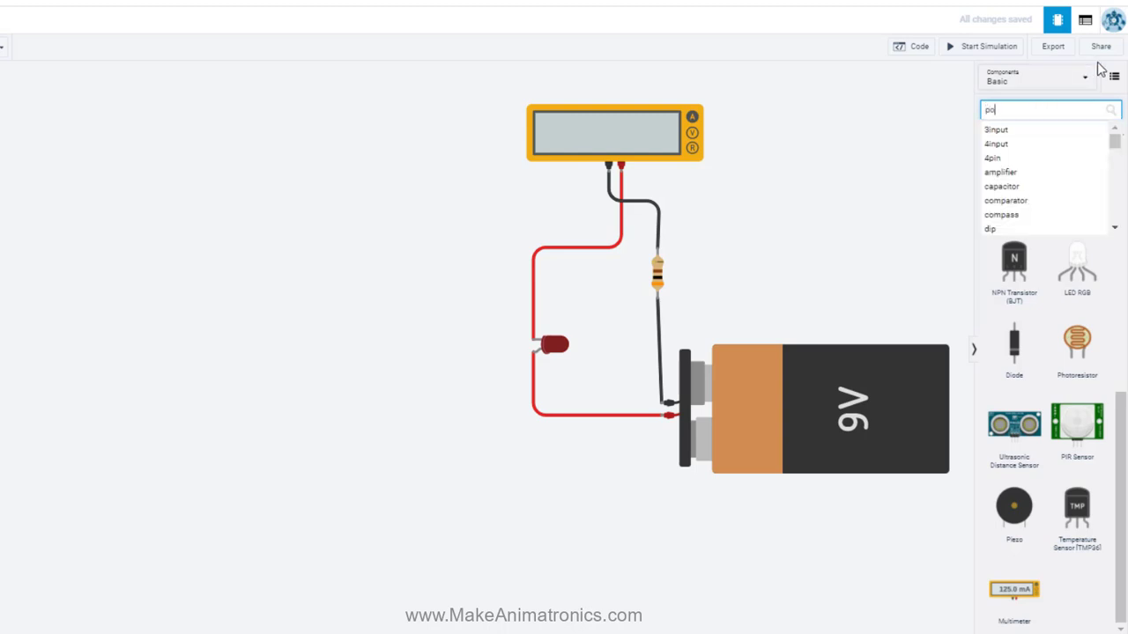
pyautogui.write('we')
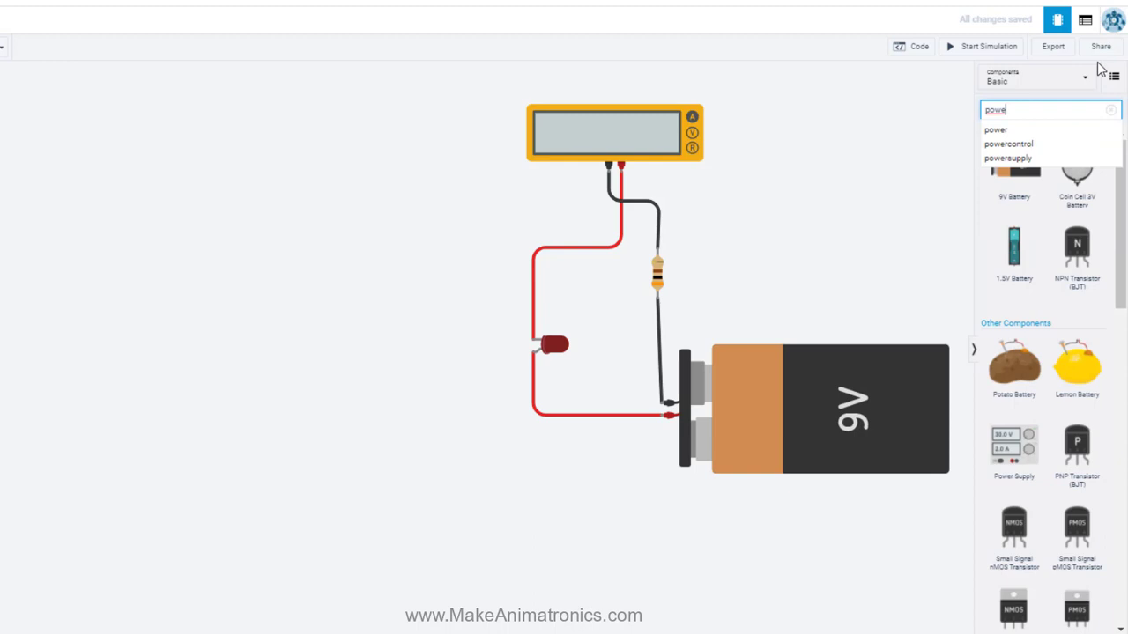
pyautogui.click(1042, 158)
pyautogui.click(1009, 110)
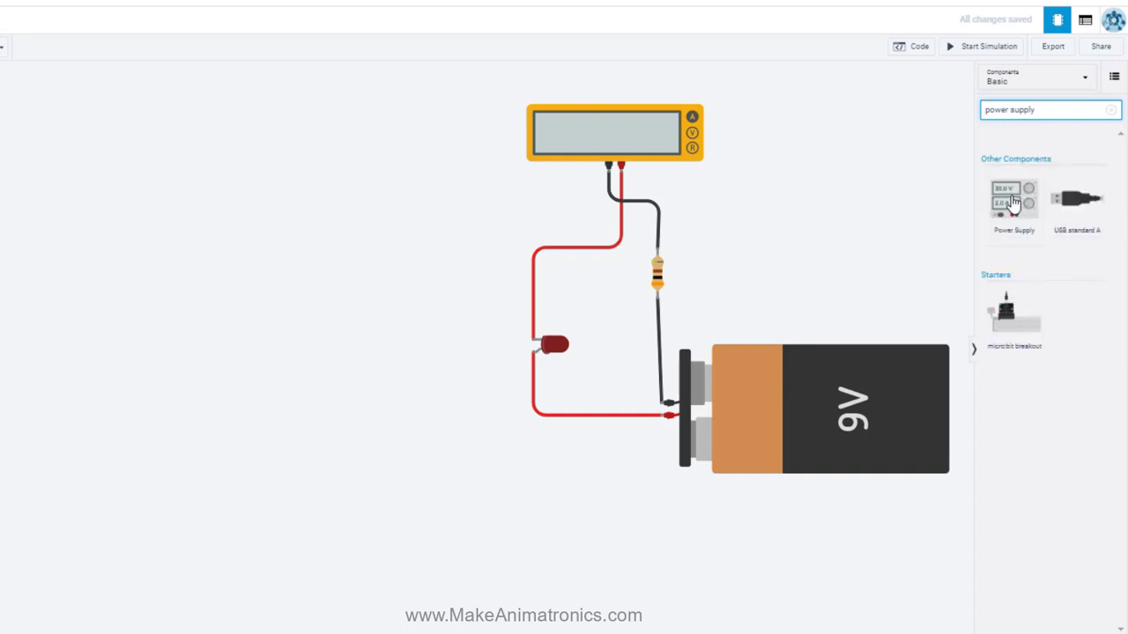
pyautogui.moveTo(1013, 206); pyautogui.dragTo(829, 205)
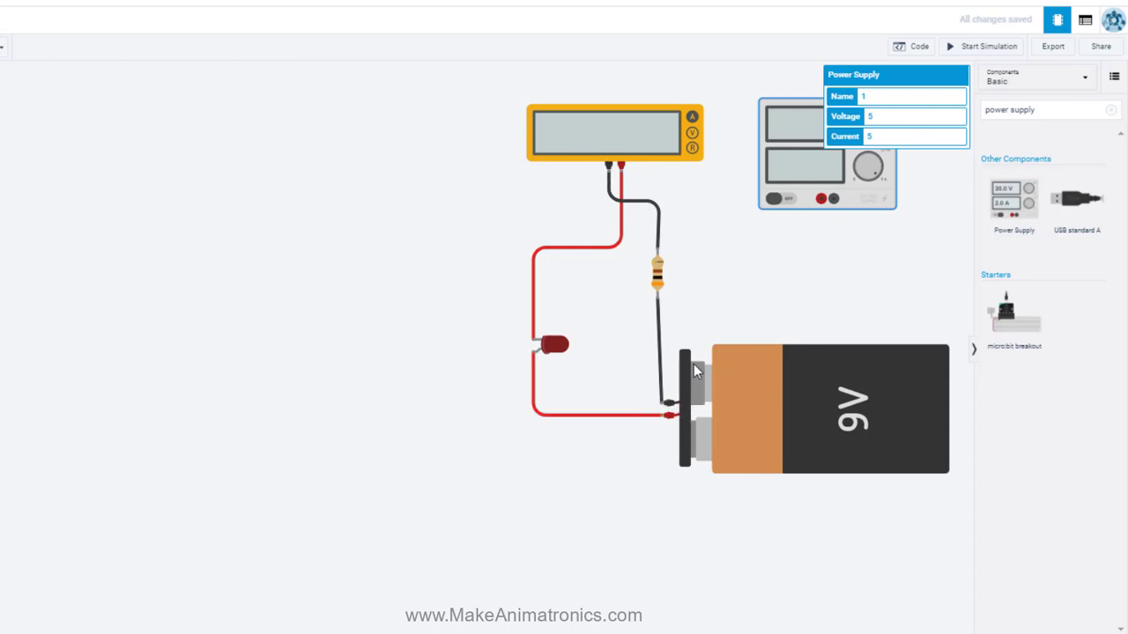
pyautogui.click(660, 391)
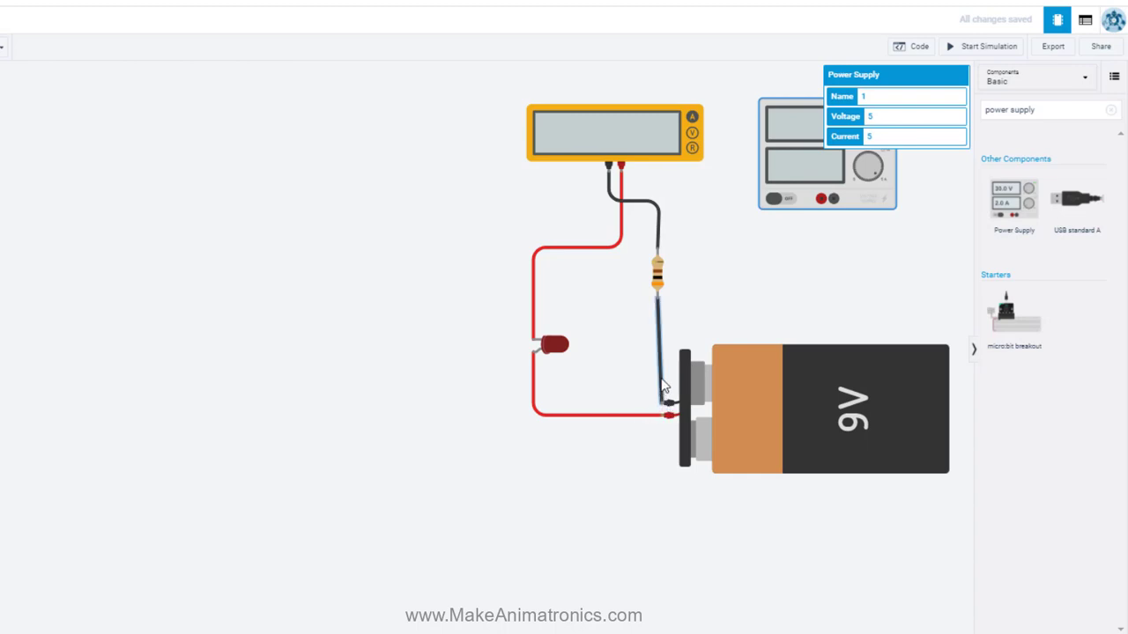
pyautogui.click(666, 402)
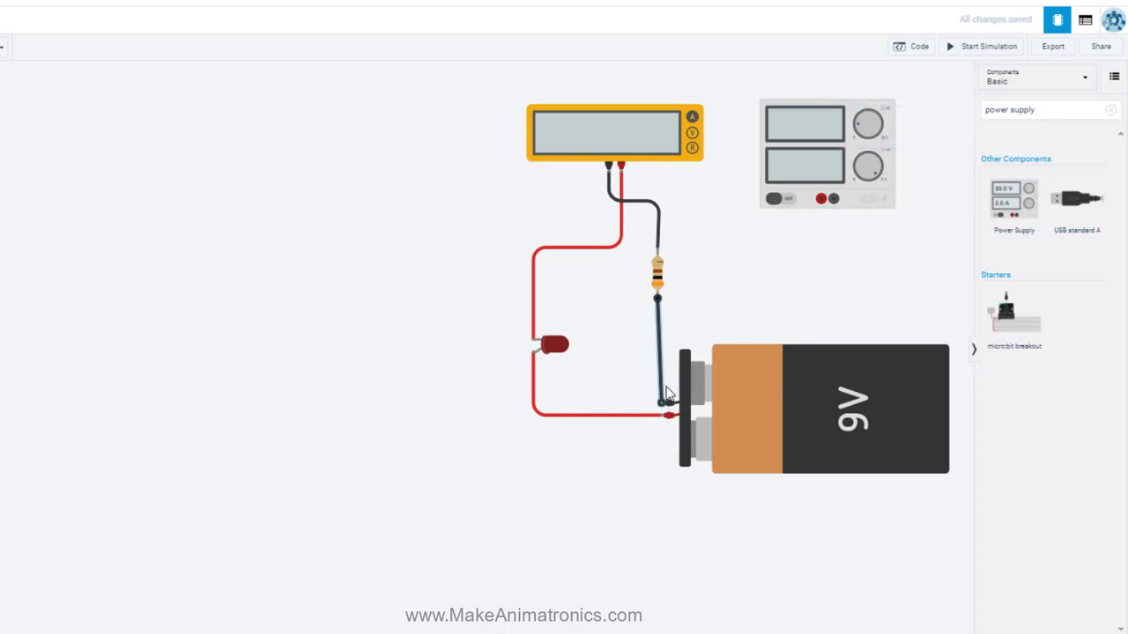
pyautogui.moveTo(665, 407); pyautogui.dragTo(841, 306)
pyautogui.moveTo(665, 407); pyautogui.dragTo(837, 204)
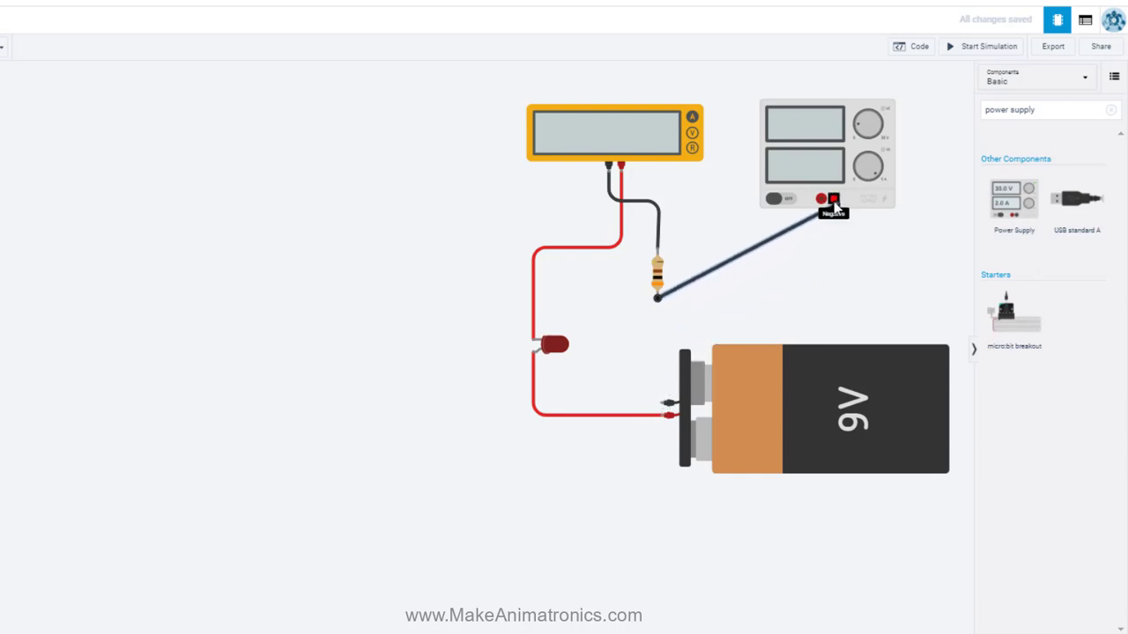
pyautogui.hotkey('ctrl', 'z')
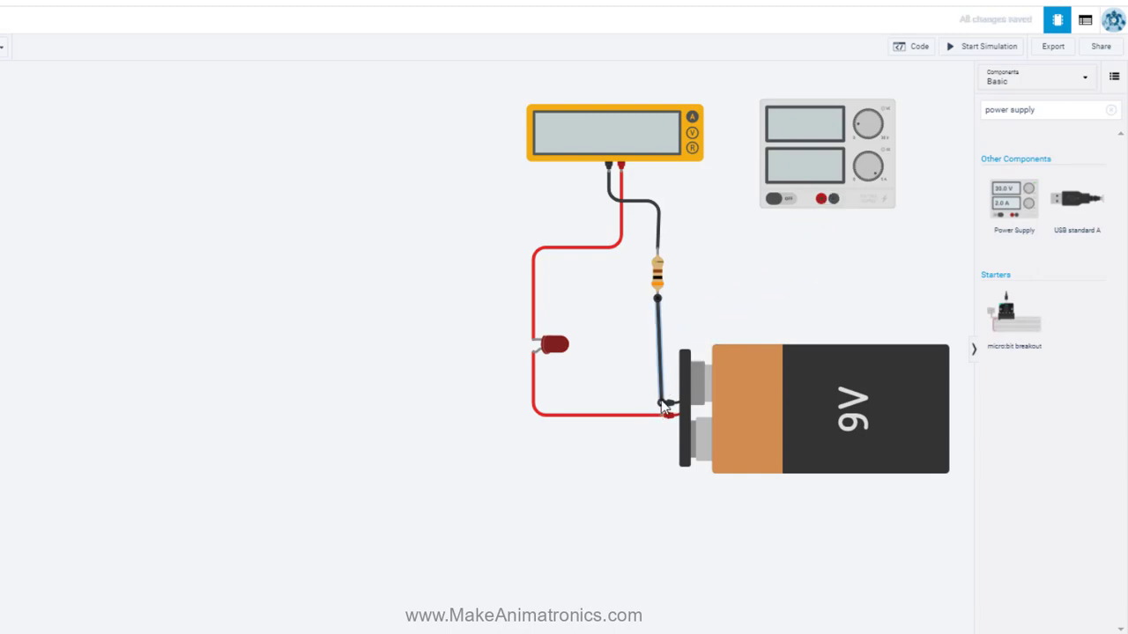
pyautogui.click(666, 407)
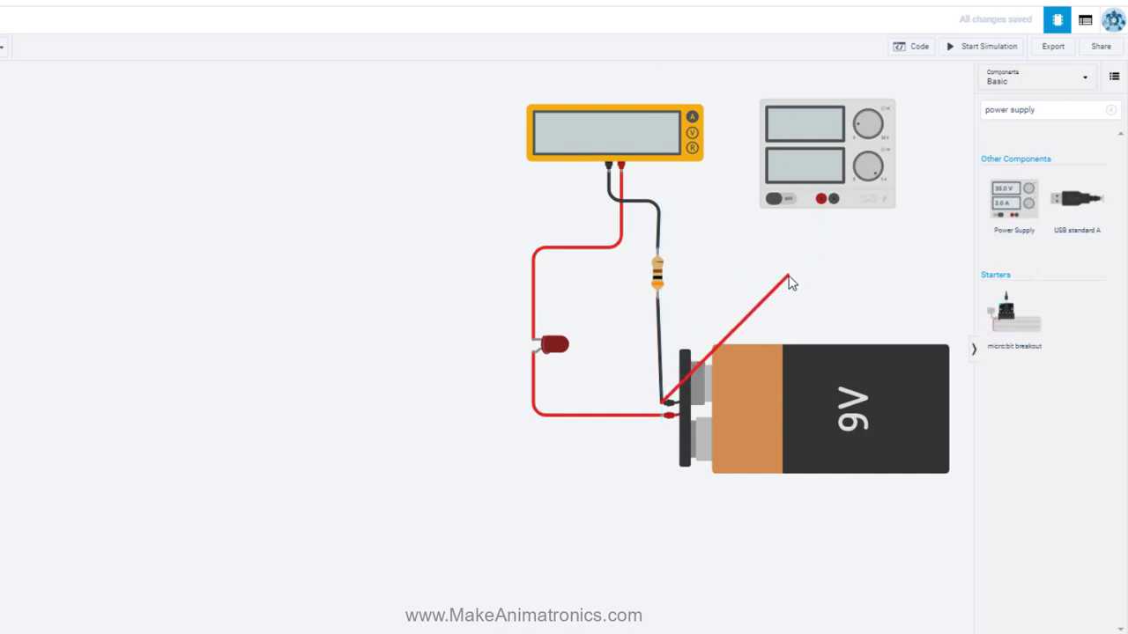
pyautogui.press('Escape')
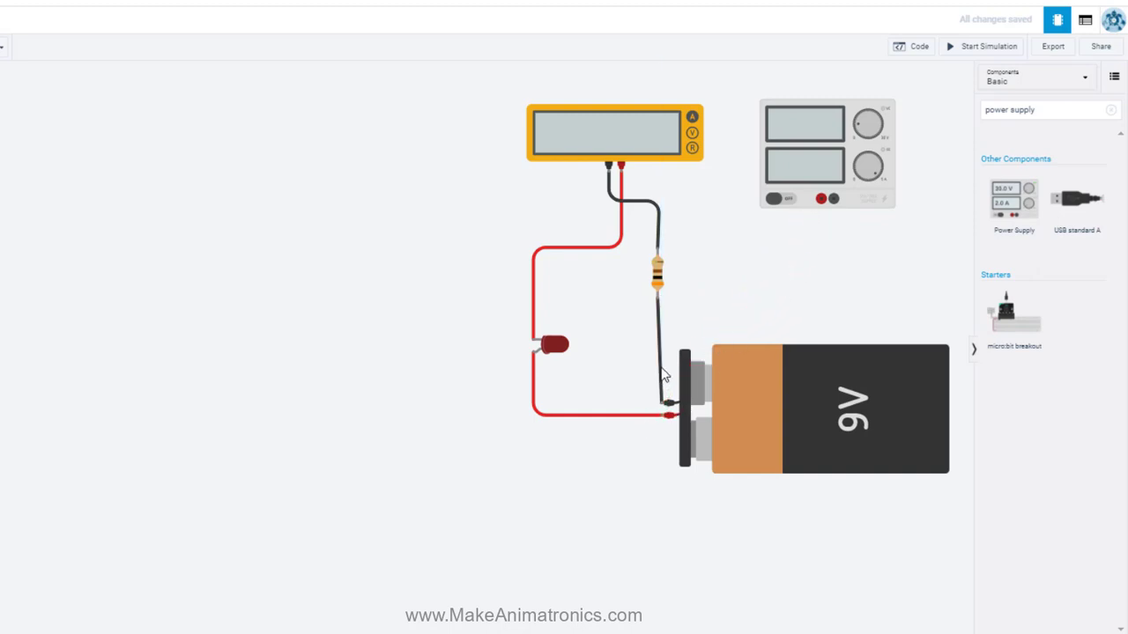
# Step: Move the battery end of the resistor's black wire to the power supply's negative terminal and bend it into a right angle
pyautogui.click(664, 375)
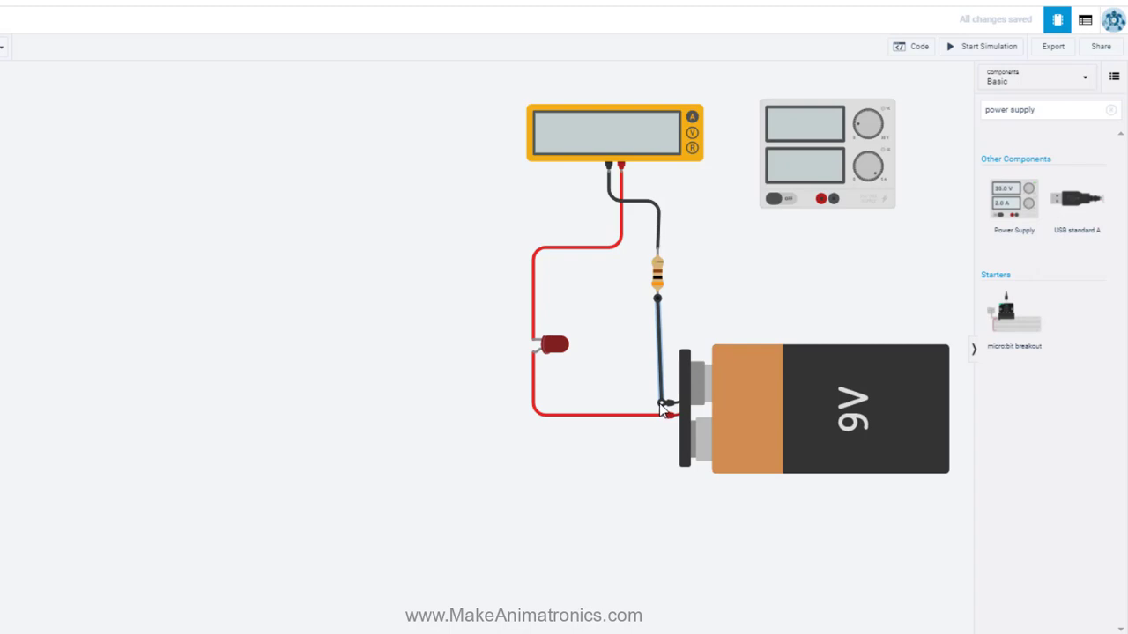
pyautogui.moveTo(662, 410); pyautogui.dragTo(833, 201)
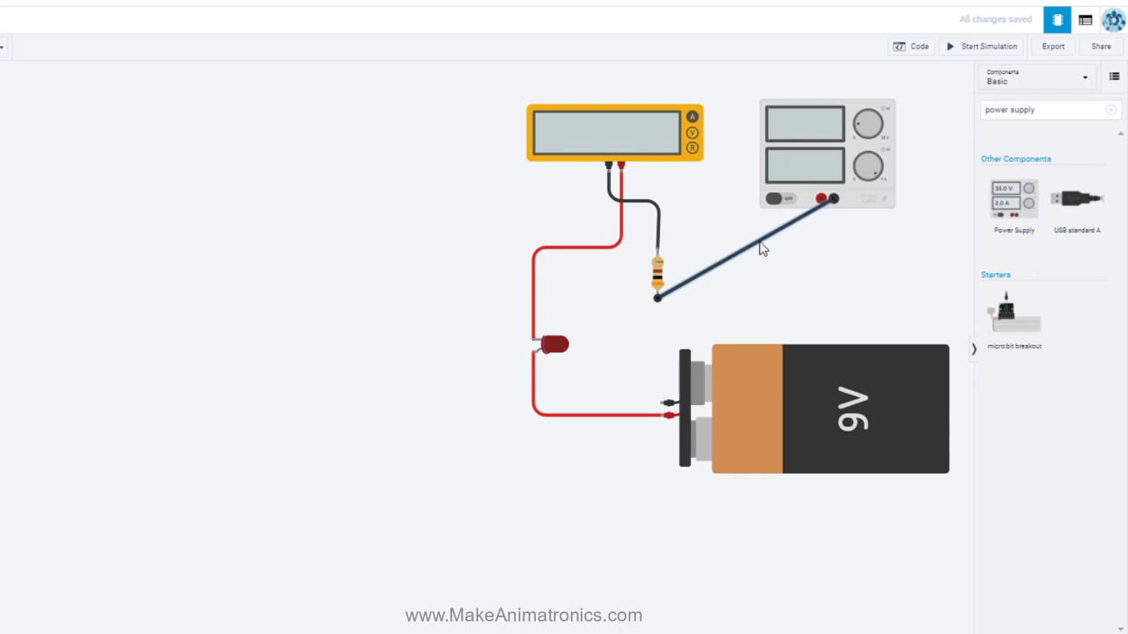
pyautogui.moveTo(760, 247); pyautogui.dragTo(834, 298)
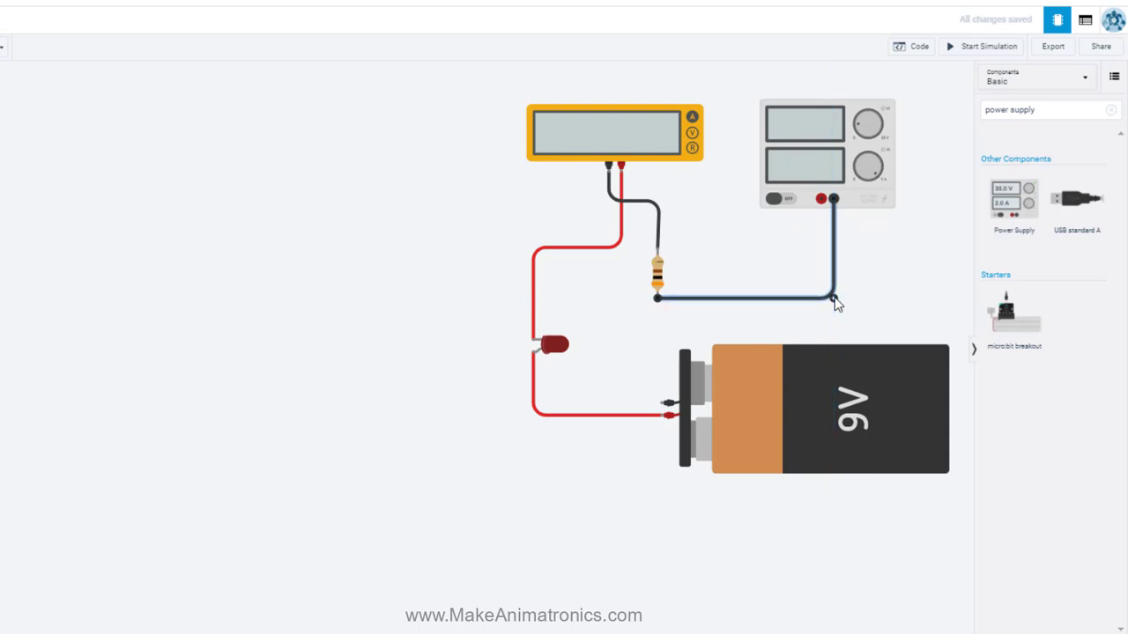
# Step: Move the battery end of the LED's red wire to the power supply's positive terminal and route it with right-angle bends
pyautogui.click(655, 416)
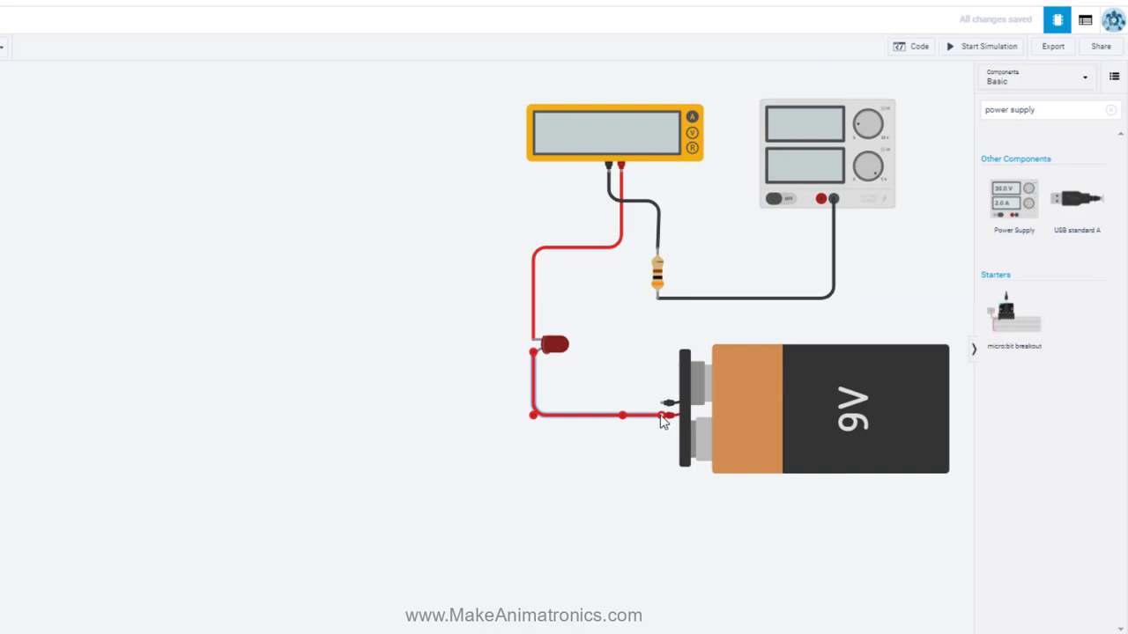
pyautogui.moveTo(663, 422)
pyautogui.mouseDown()
pyautogui.moveTo(660, 397)
pyautogui.moveTo(824, 204)
pyautogui.mouseUp()
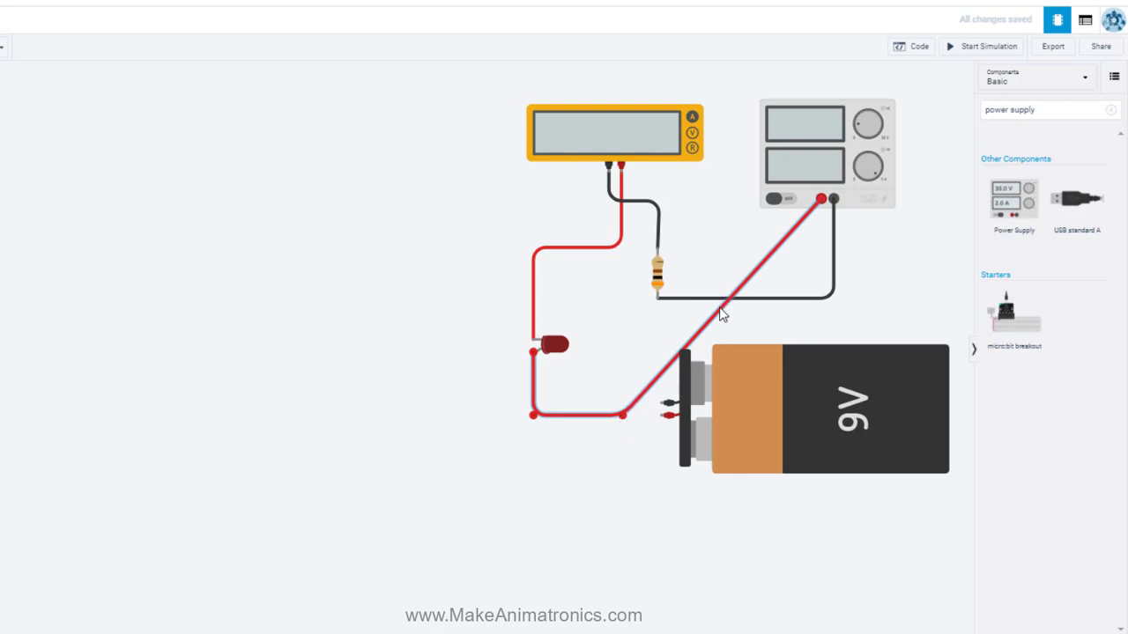
pyautogui.moveTo(721, 313); pyautogui.dragTo(622, 331)
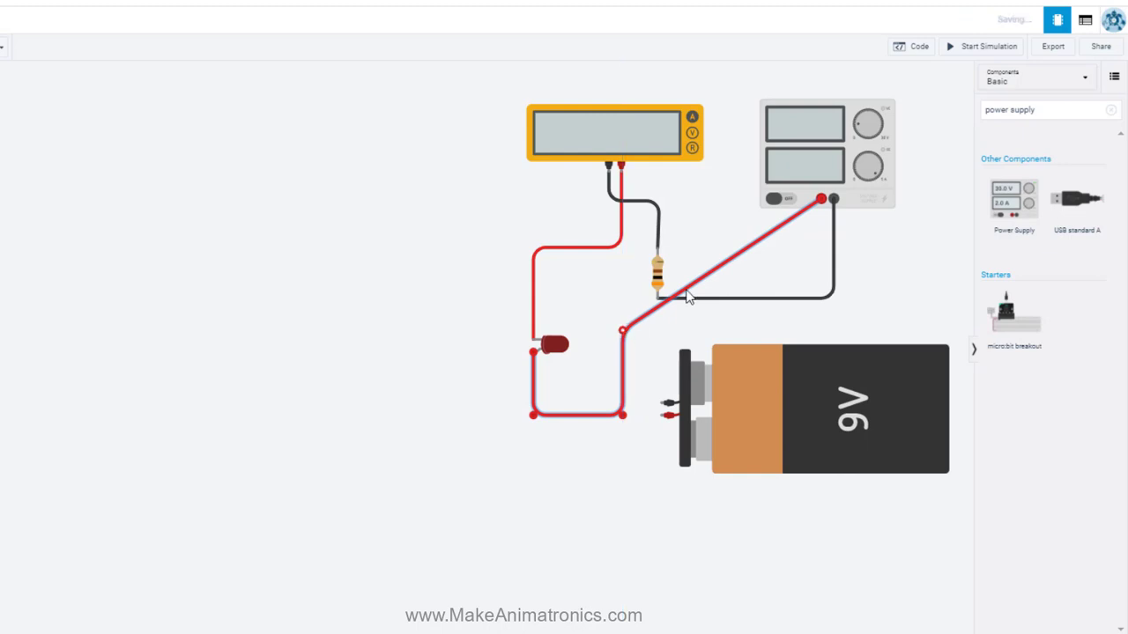
pyautogui.click(735, 263)
pyautogui.click(732, 259)
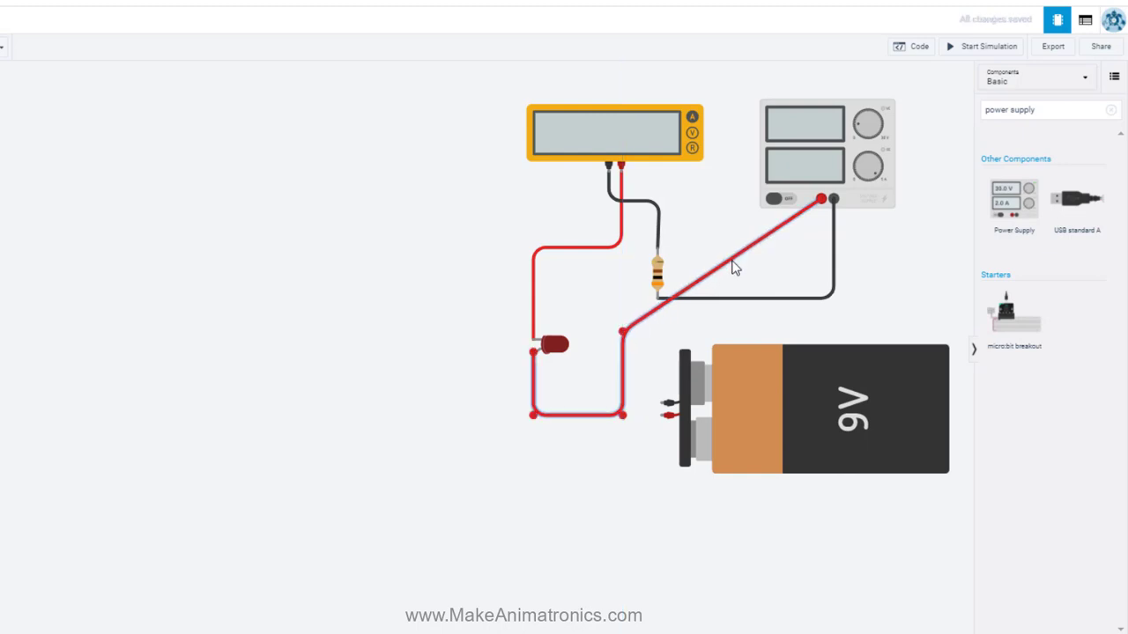
pyautogui.moveTo(732, 260); pyautogui.dragTo(822, 333)
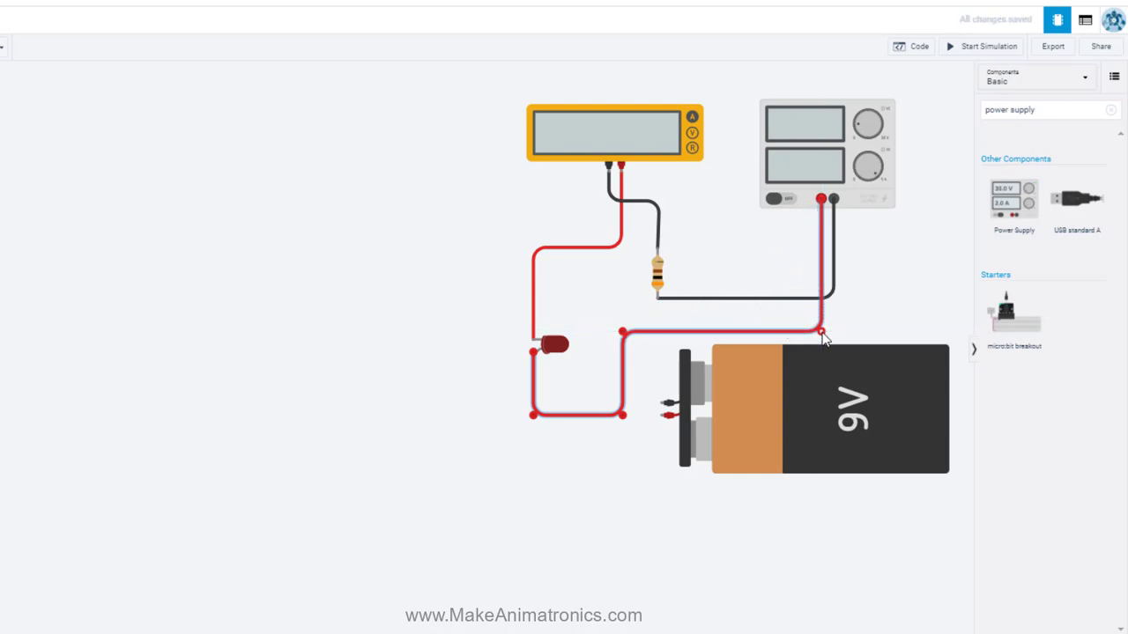
# Step: Delete the disconnected 9V battery and start the simulation
pyautogui.click(852, 396)
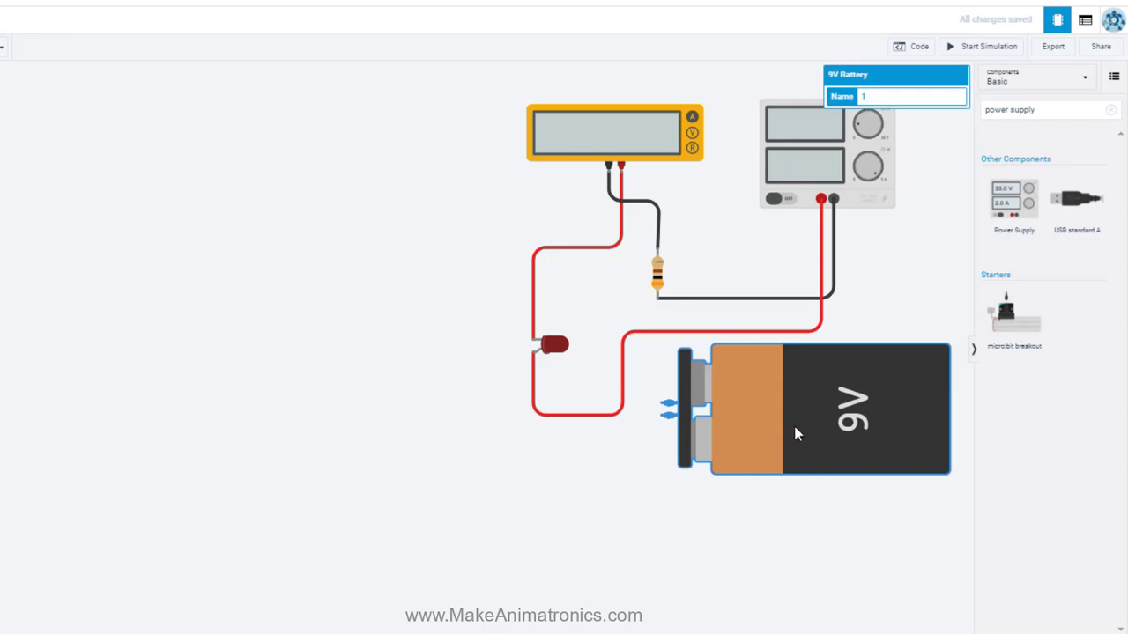
pyautogui.press('Delete')
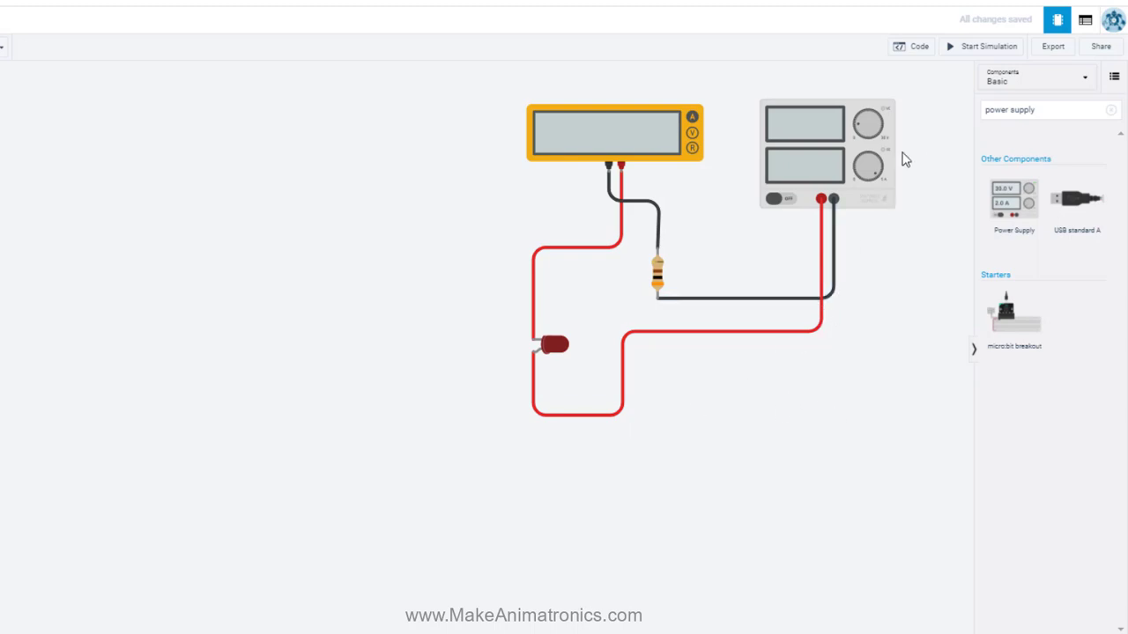
pyautogui.click(986, 51)
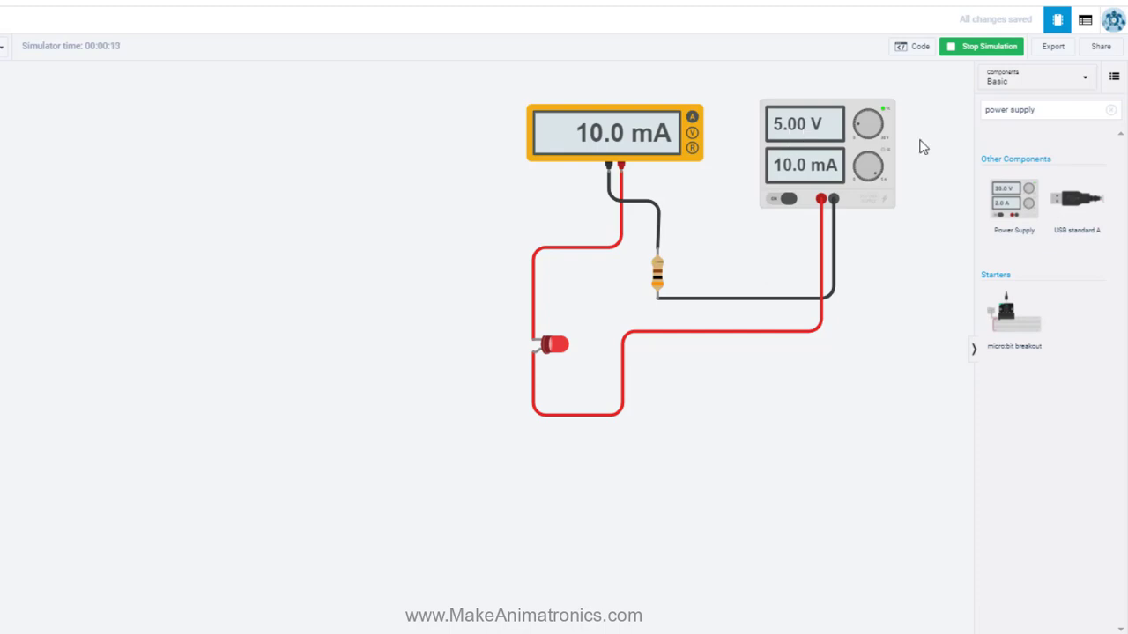
# Step: Set the resistor's resistance to 1 kΩ while the simulation is running
pyautogui.click(658, 275)
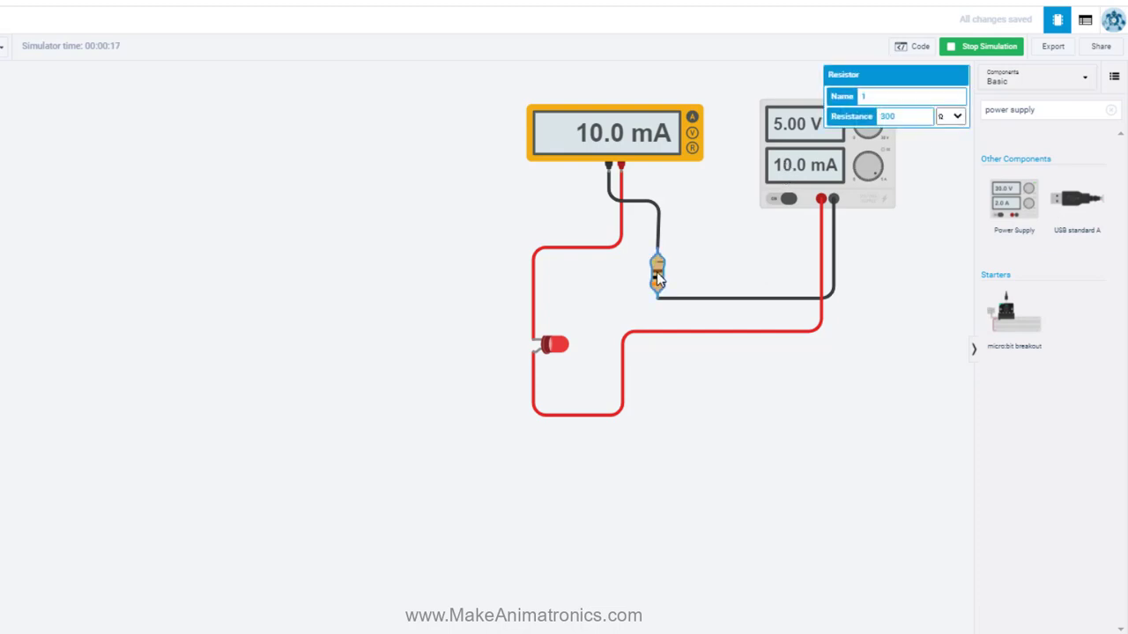
pyautogui.click(890, 120)
pyautogui.doubleClick(890, 120)
pyautogui.write('1')
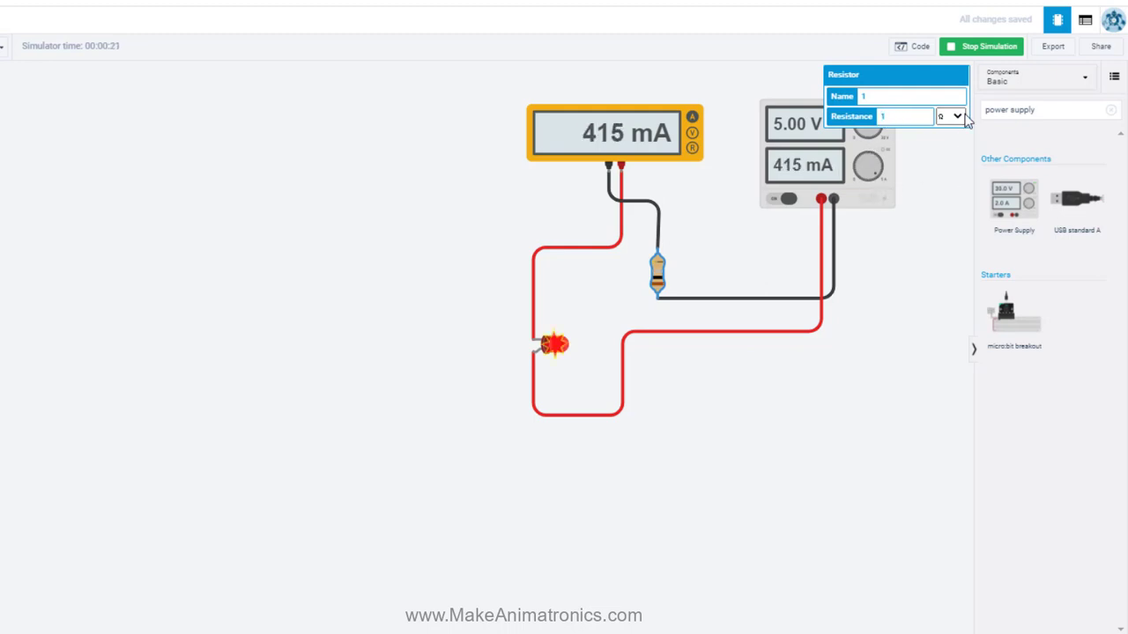
pyautogui.click(950, 116)
pyautogui.click(944, 180)
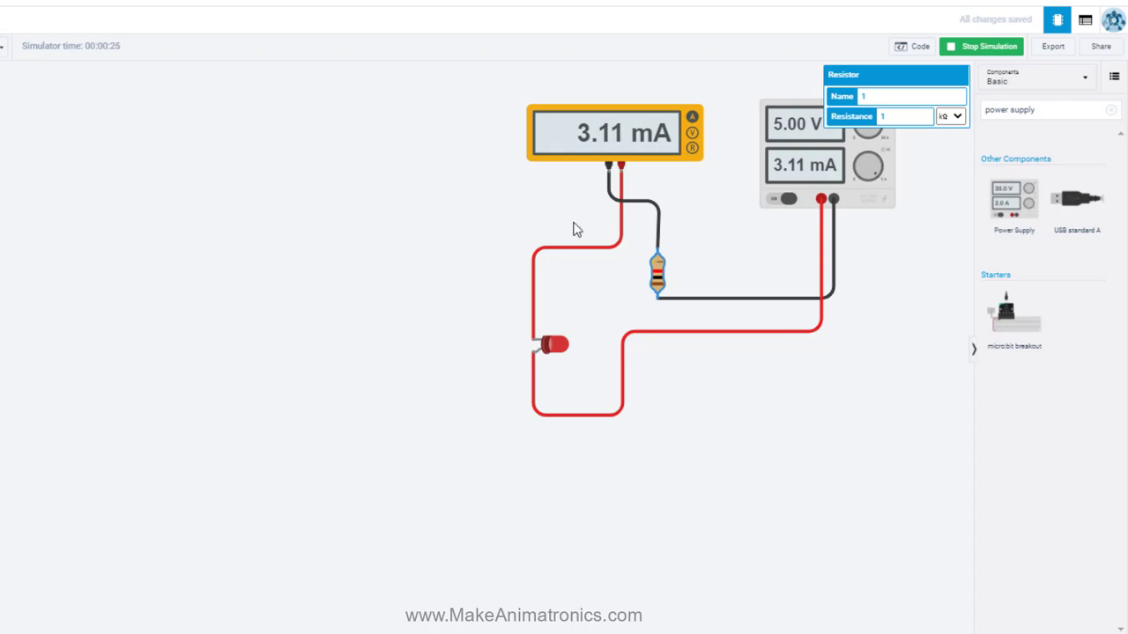
pyautogui.click(882, 269)
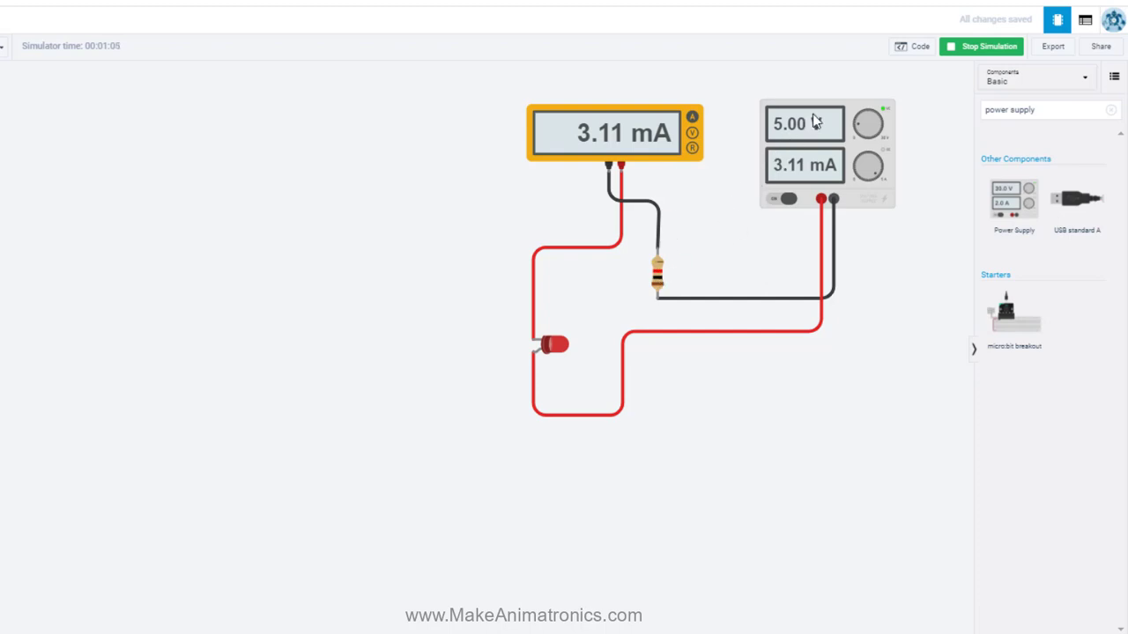
# Step: Try 9 V, 20 V and 25 V on the power supply and settle on a voltage of 23 V
pyautogui.click(784, 126)
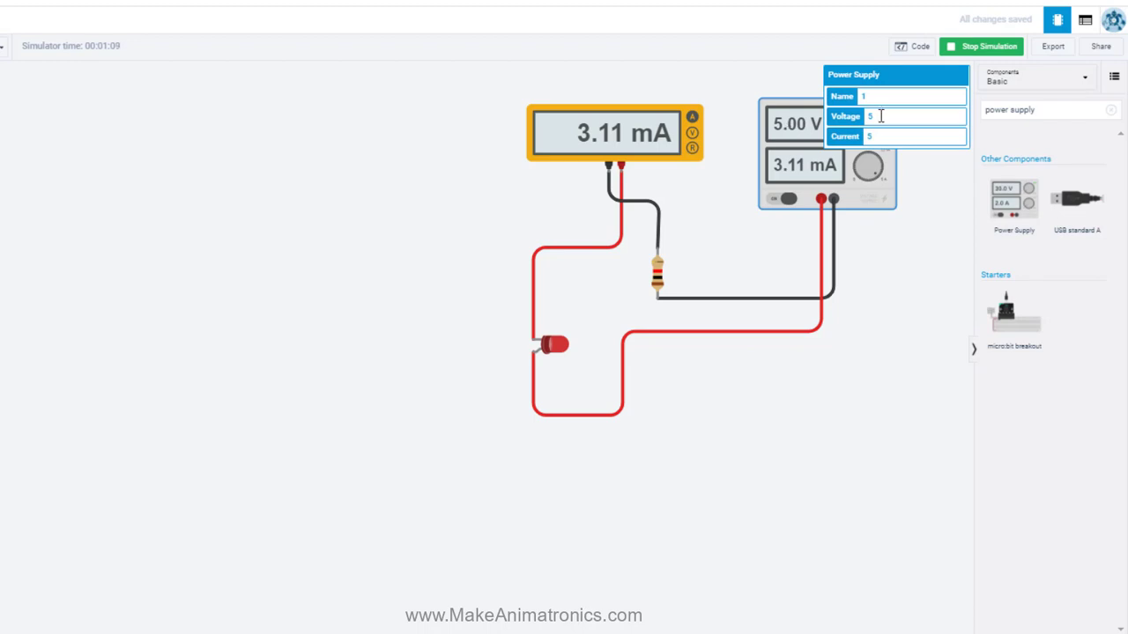
pyautogui.click(881, 115)
pyautogui.write('9')
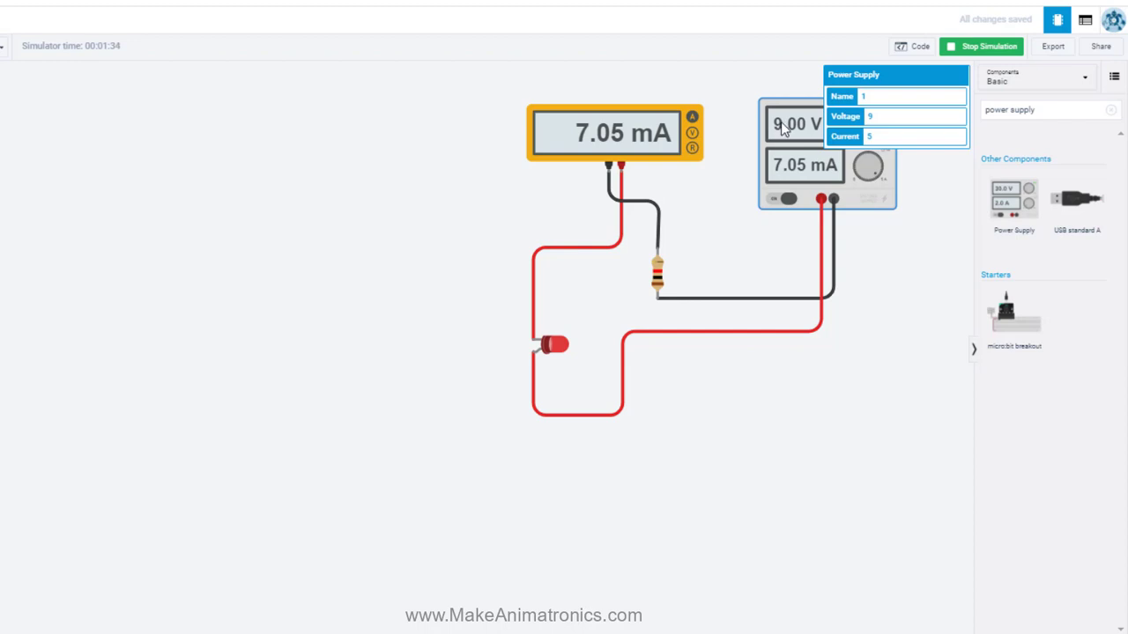
pyautogui.doubleClick(880, 117)
pyautogui.write('20')
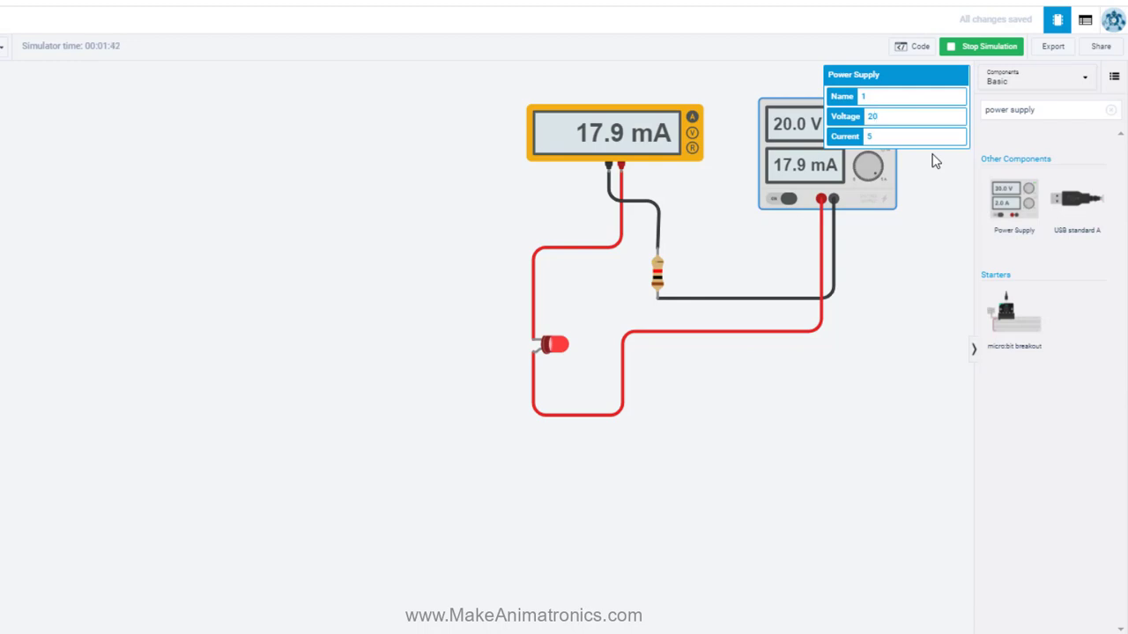
pyautogui.press('BackSpace')
pyautogui.write('5')
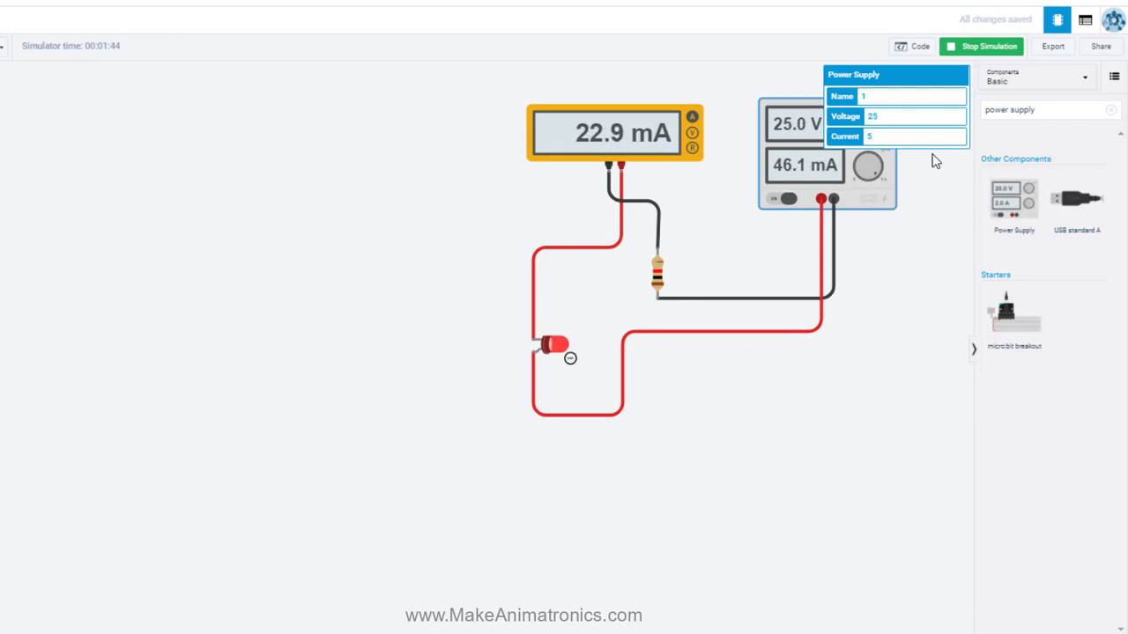
pyautogui.press('BackSpace')
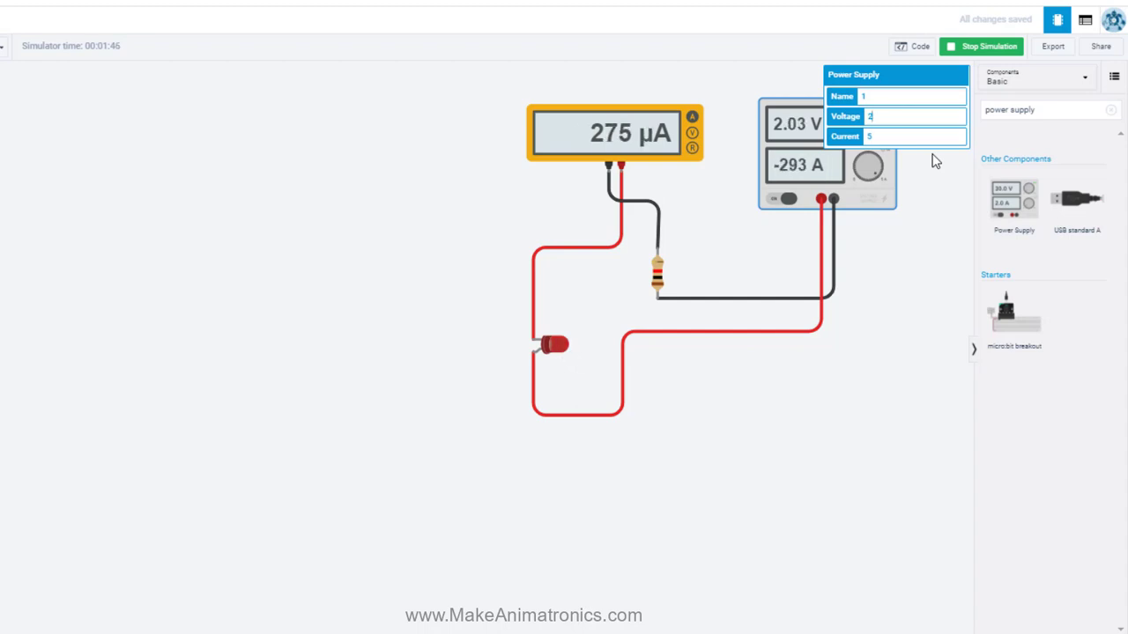
pyautogui.write('3')
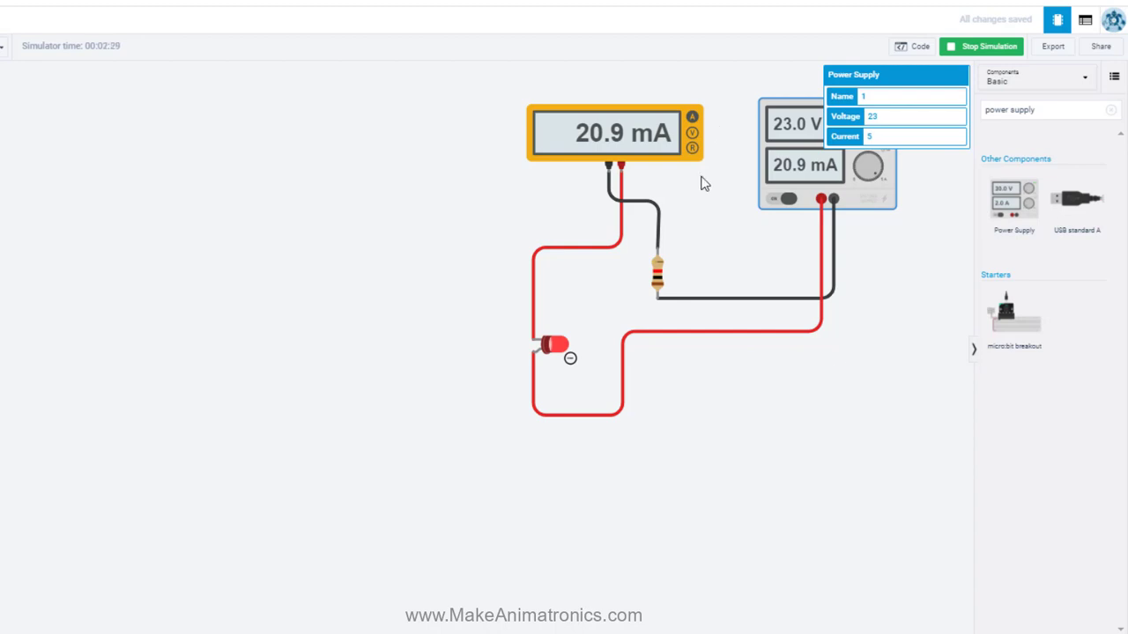
# Step: Turn the power supply's voltage dial down to 11 V and finally set its voltage to 15 V while the simulation runs
pyautogui.click(671, 277)
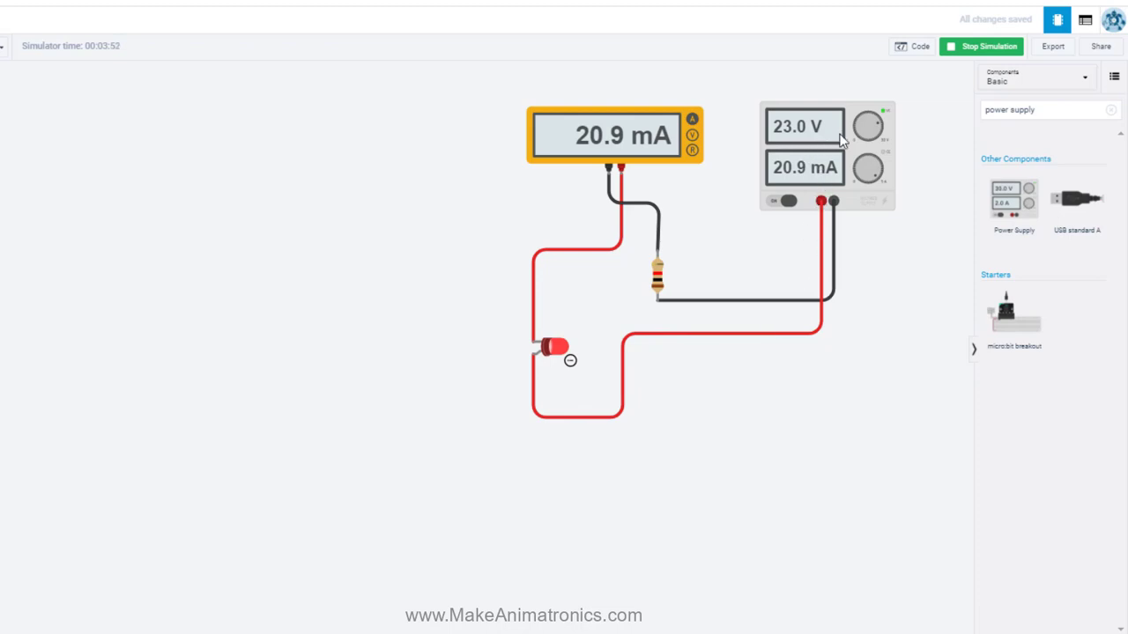
pyautogui.moveTo(870, 132); pyautogui.dragTo(867, 123)
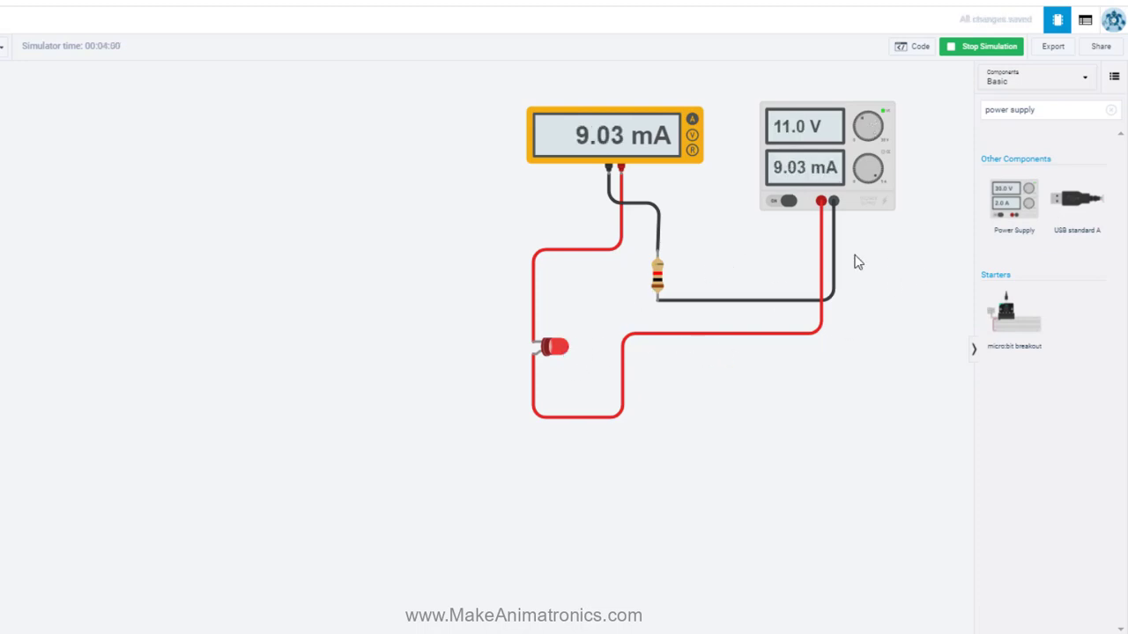
pyautogui.click(777, 128)
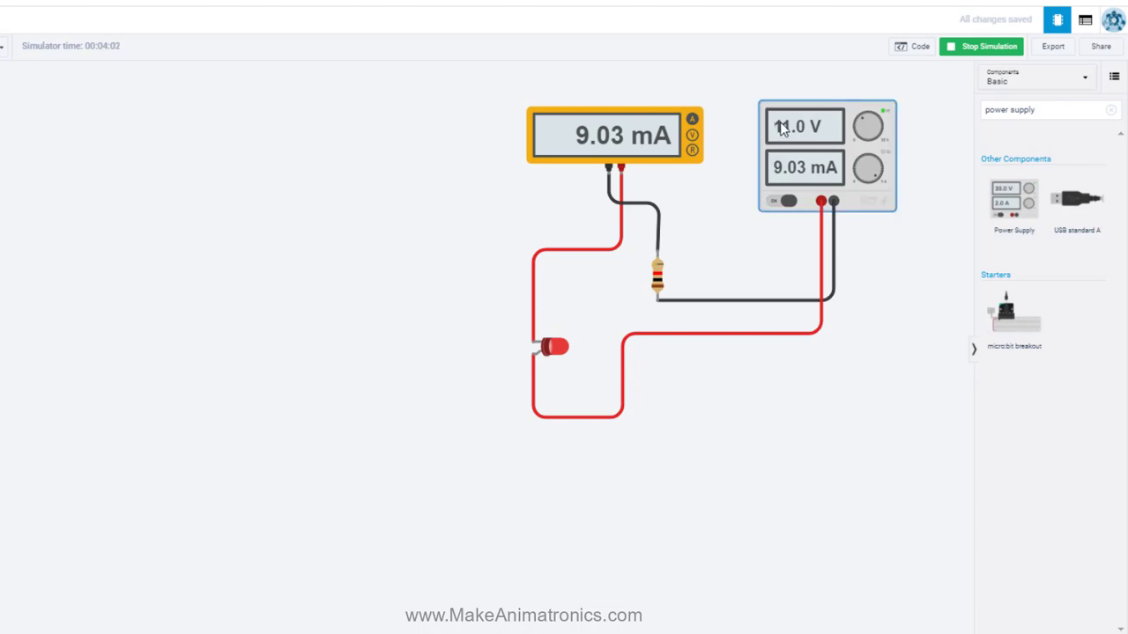
pyautogui.click(890, 115)
pyautogui.press('BackSpace')
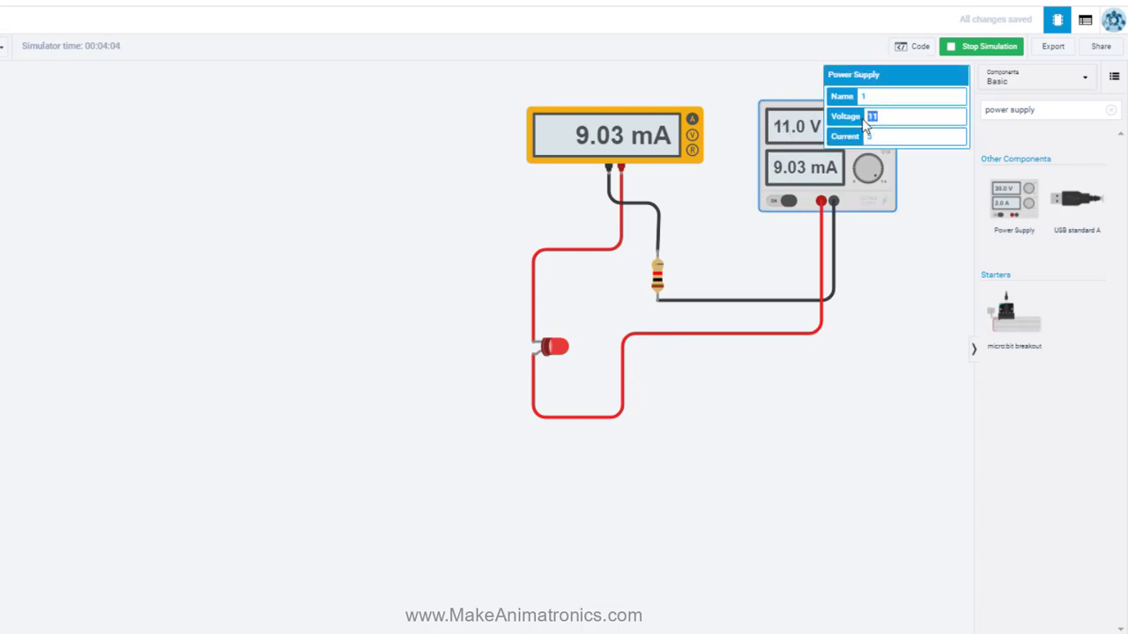
pyautogui.write('5')
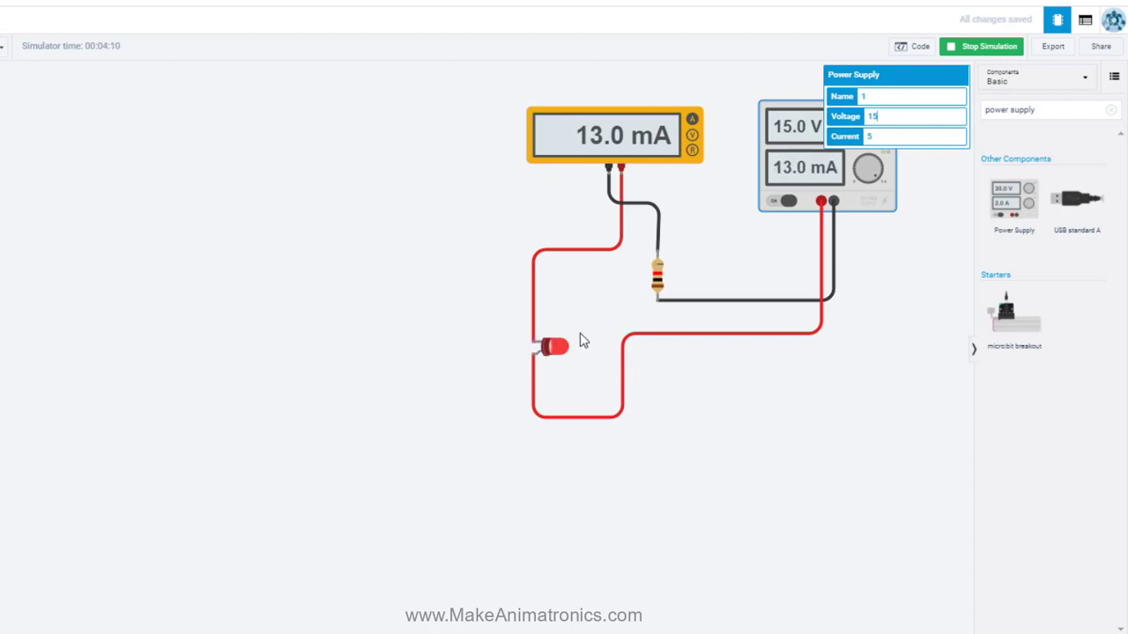
pyautogui.click(892, 266)
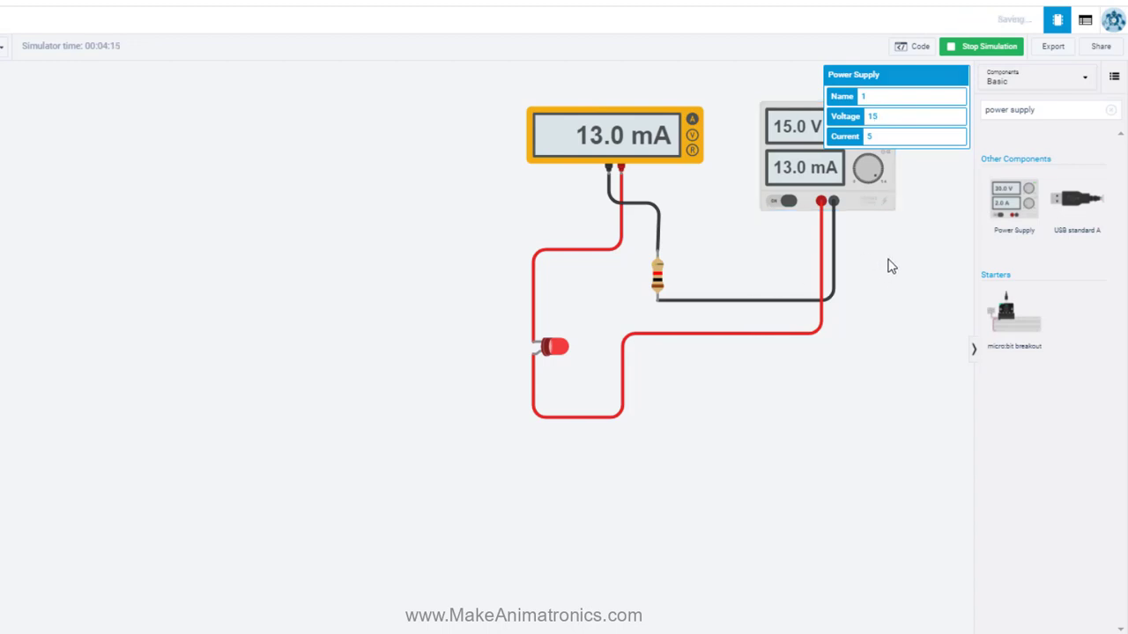